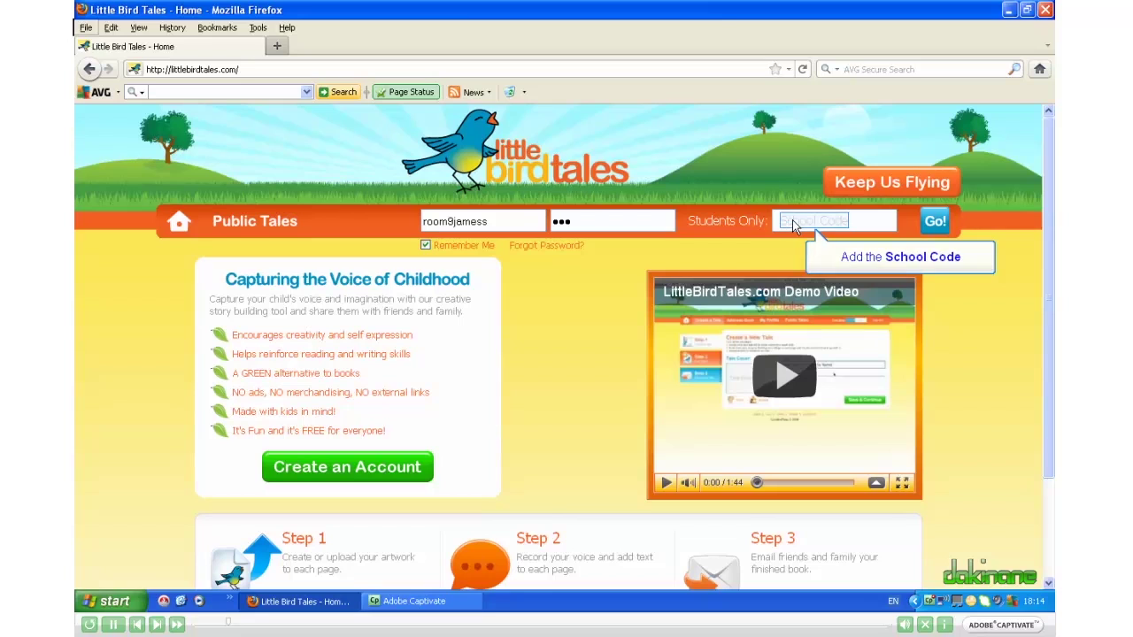
# Step: Sign in through the Students Only field using the school code
pyautogui.click(802, 224)
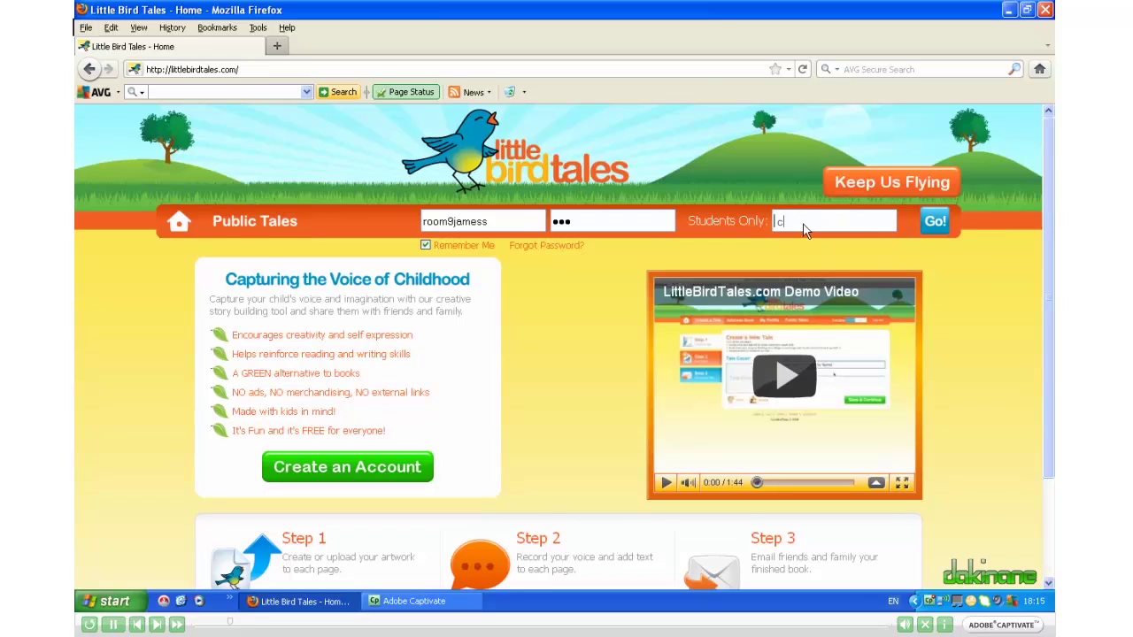
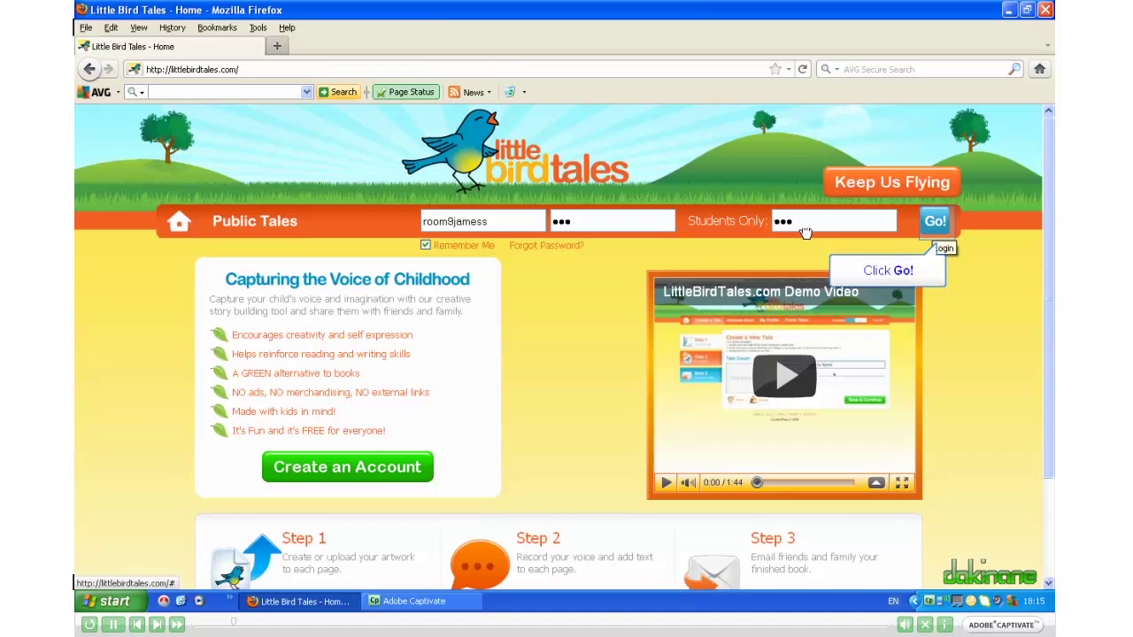
pyautogui.click(933, 223)
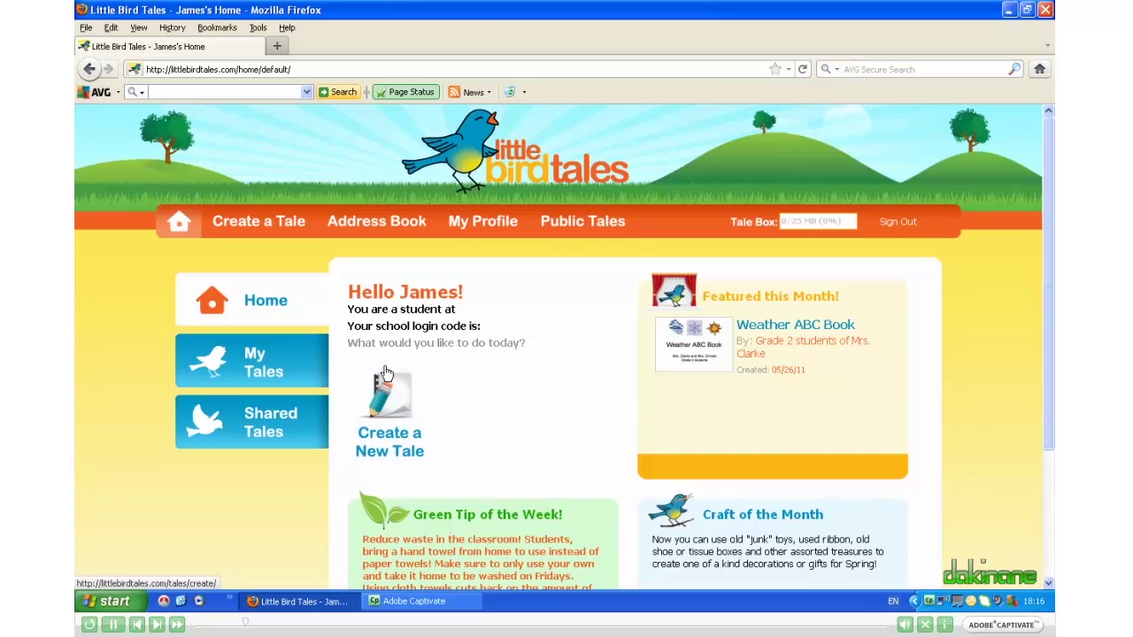
# Step: Create a new tale and scroll down the cover editor
pyautogui.click(382, 398)
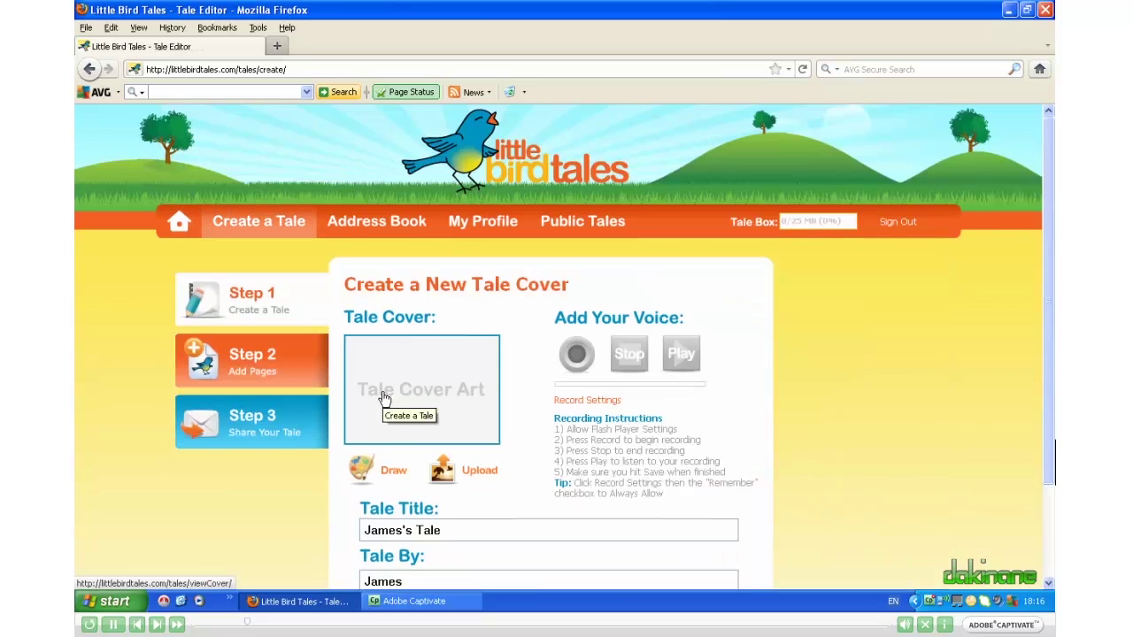
pyautogui.scroll(-2, 382, 400)
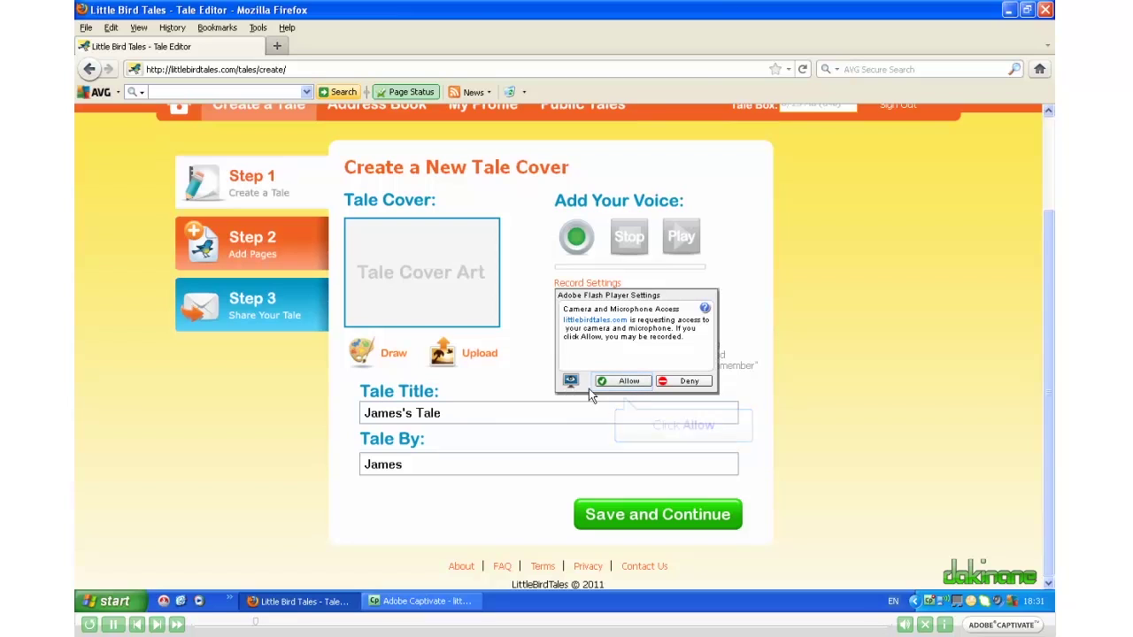
# Step: Allow camera and microphone access and make that permission remembered in the privacy settings
pyautogui.click(629, 381)
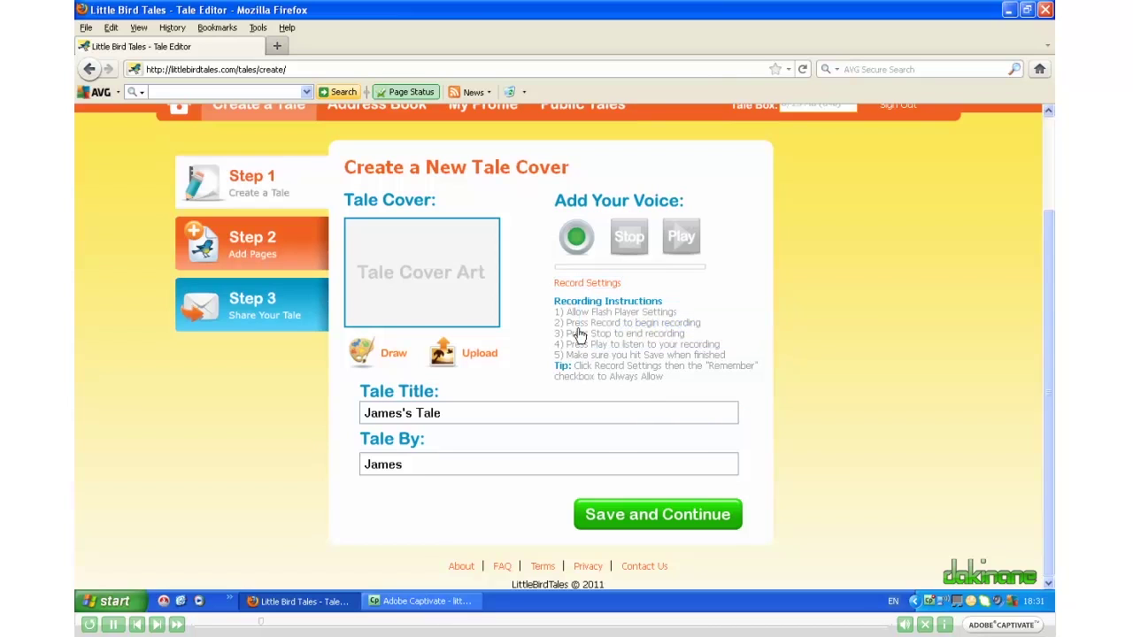
pyautogui.click(575, 285)
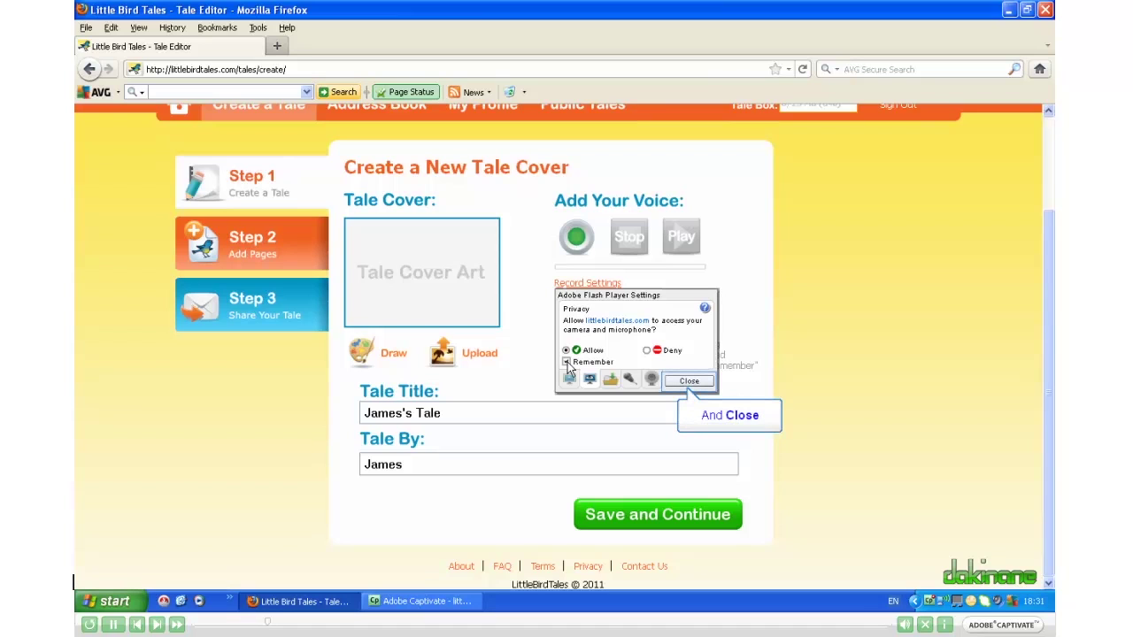
pyautogui.click(687, 382)
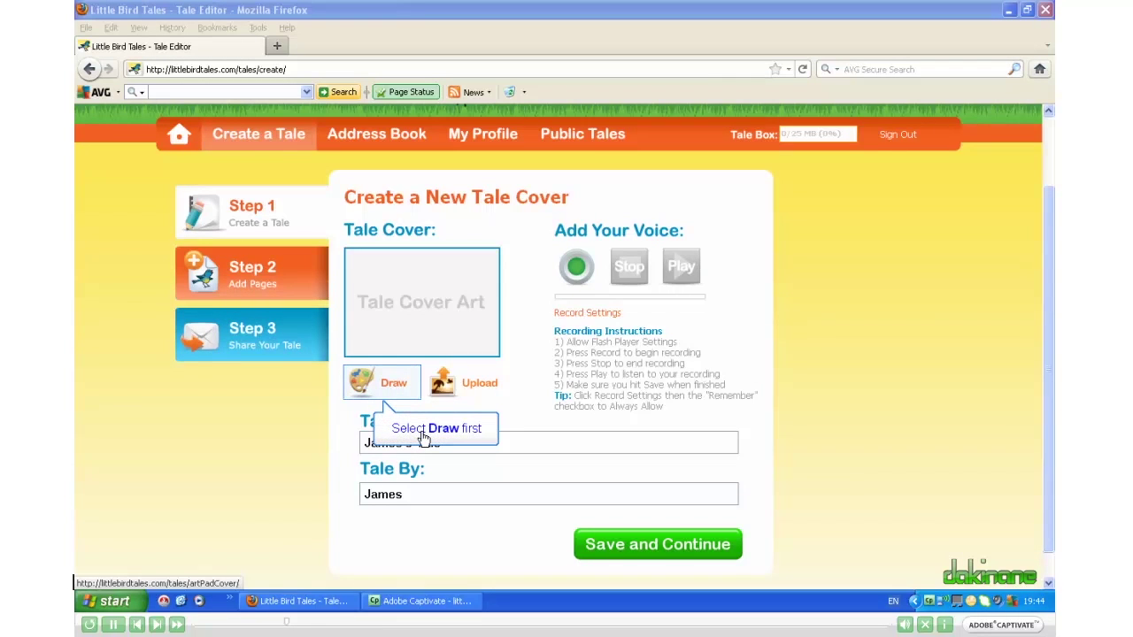
# Step: Open the Art Pad from the Draw icon under Tale Cover
pyautogui.click(363, 384)
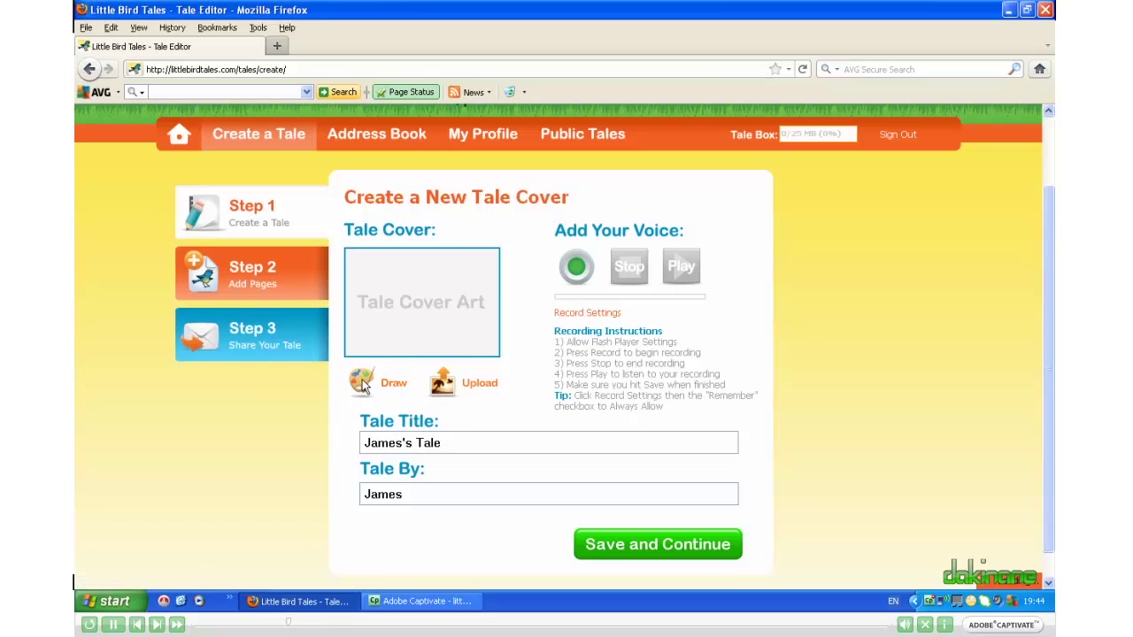
pyautogui.click(363, 384)
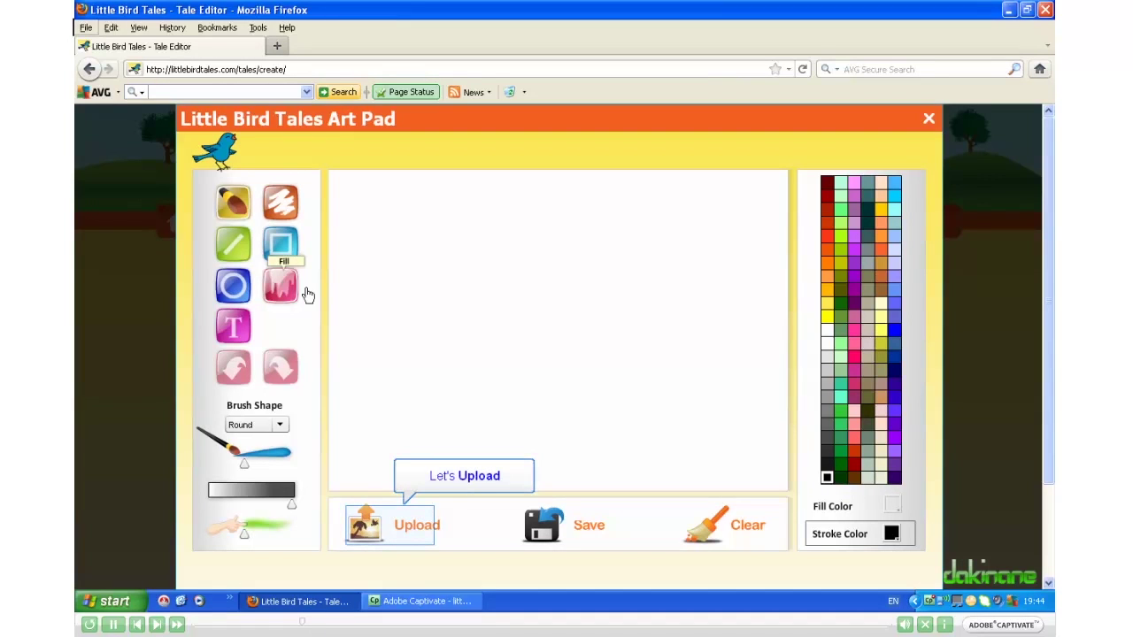
# Step: Upload marsha.jpg into the Art Pad, save it as the cover art, and close the pad
pyautogui.click(364, 524)
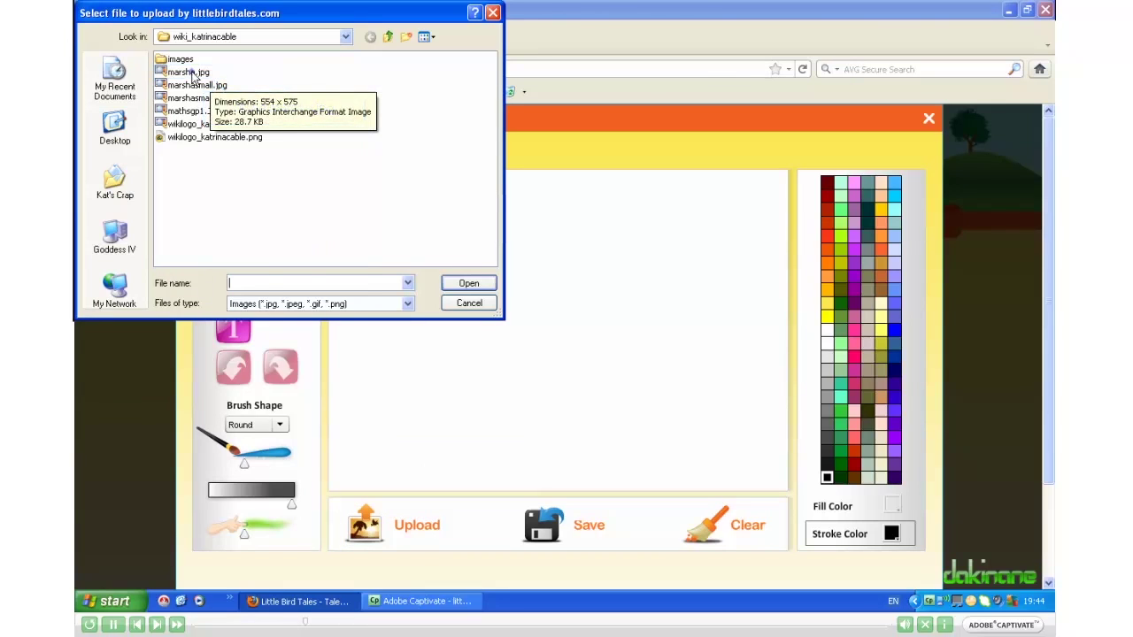
pyautogui.click(192, 74)
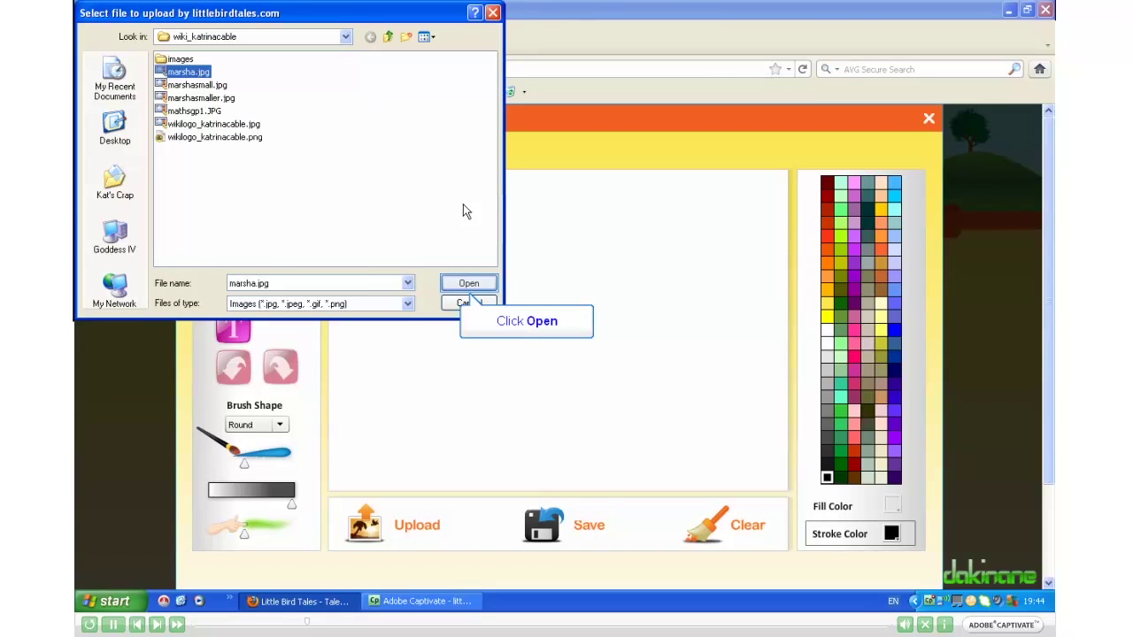
pyautogui.click(476, 285)
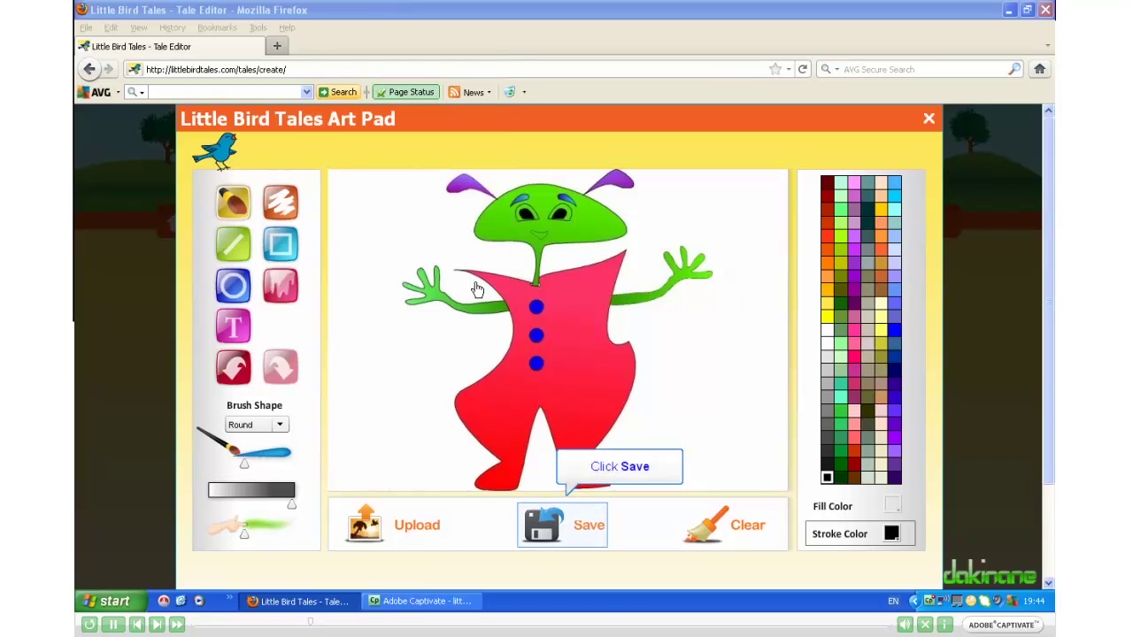
pyautogui.click(544, 522)
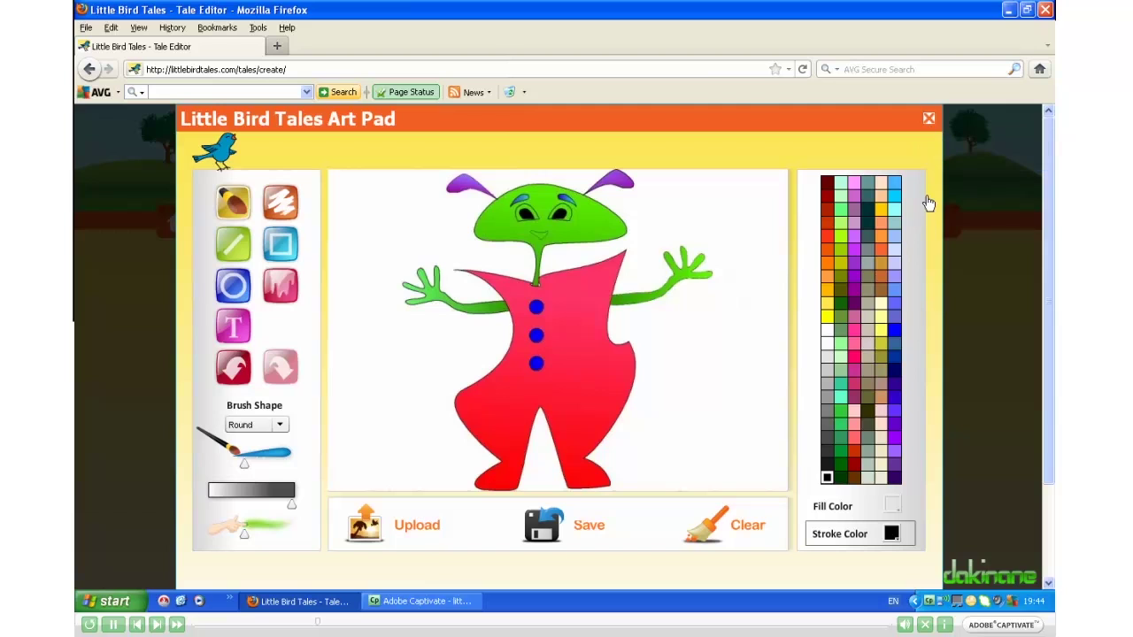
pyautogui.click(930, 120)
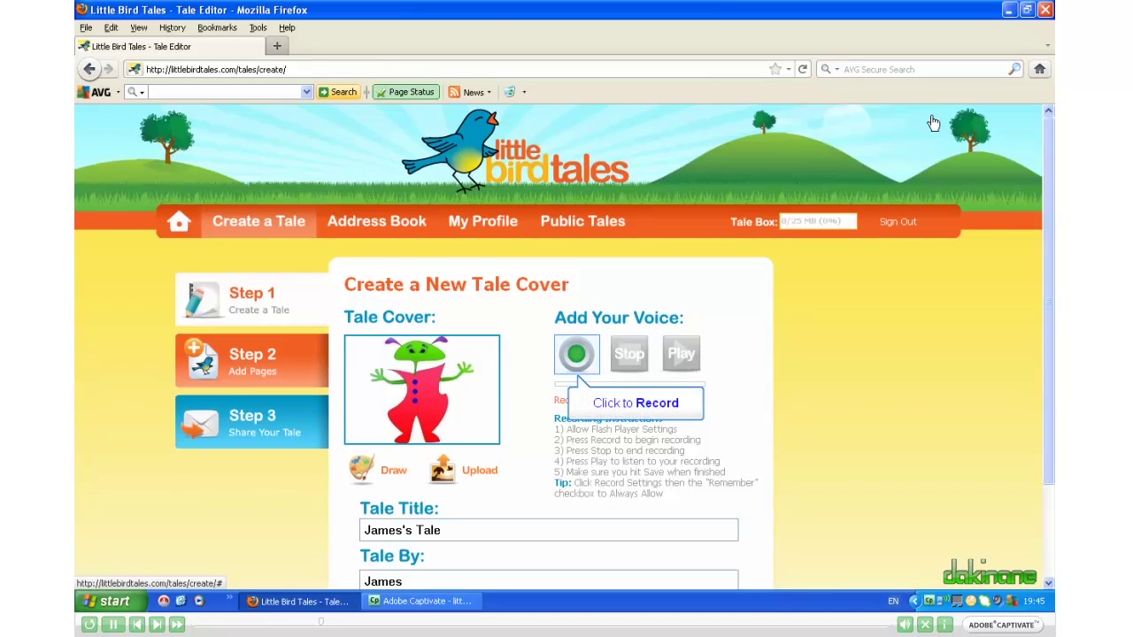
# Step: Record a short spoken narration for the tale cover, then stop it
pyautogui.click(576, 357)
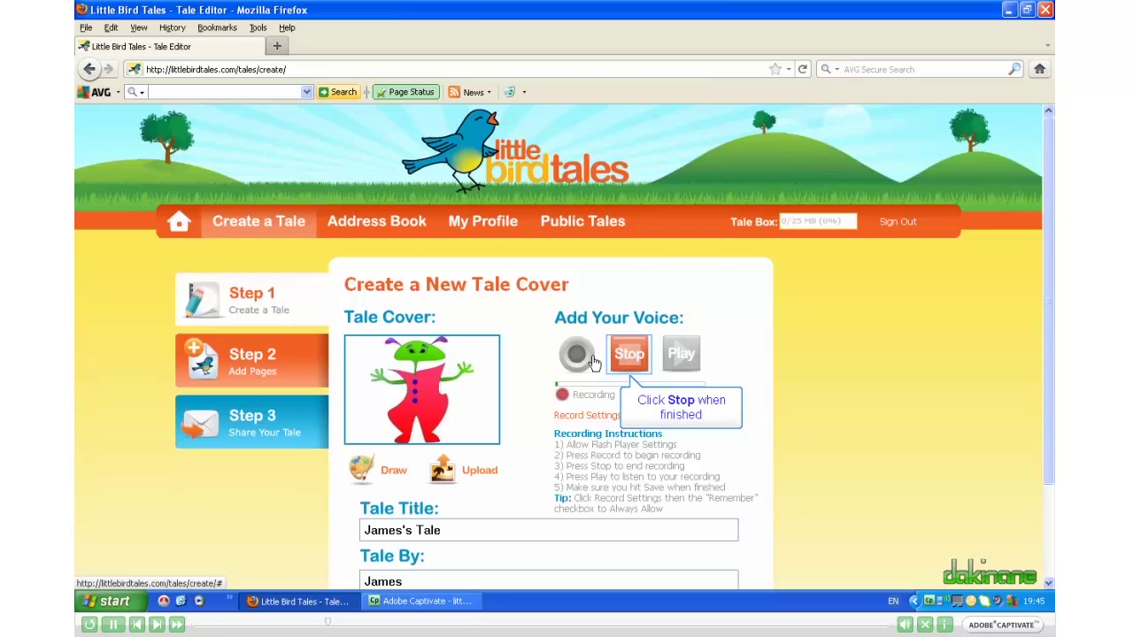
pyautogui.click(631, 357)
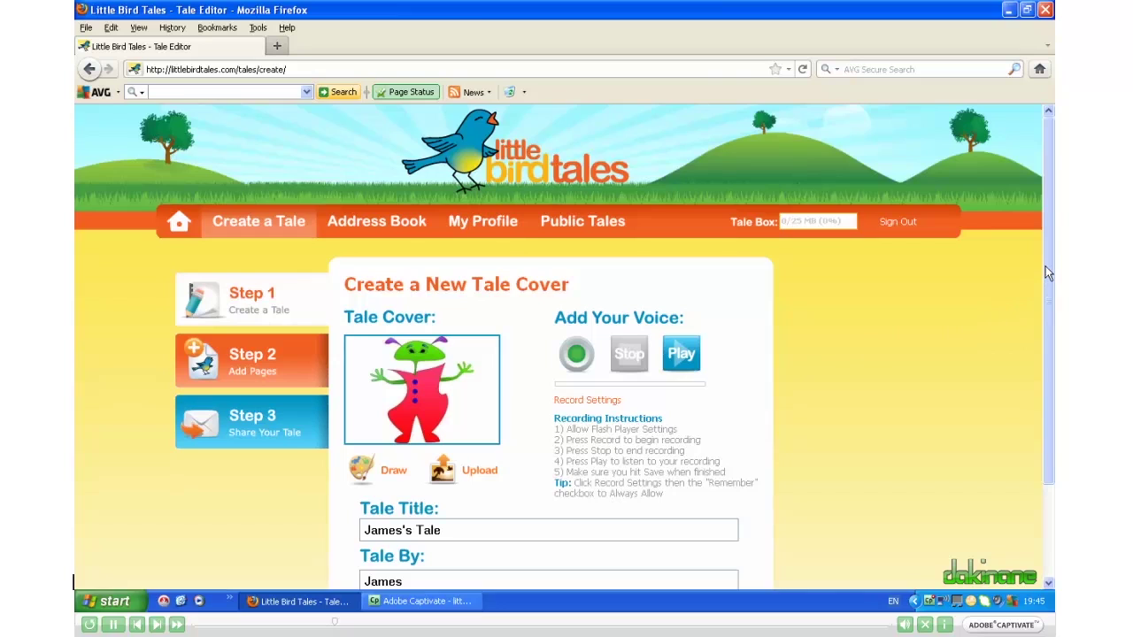
pyautogui.moveTo(1045, 266); pyautogui.dragTo(946, 360)
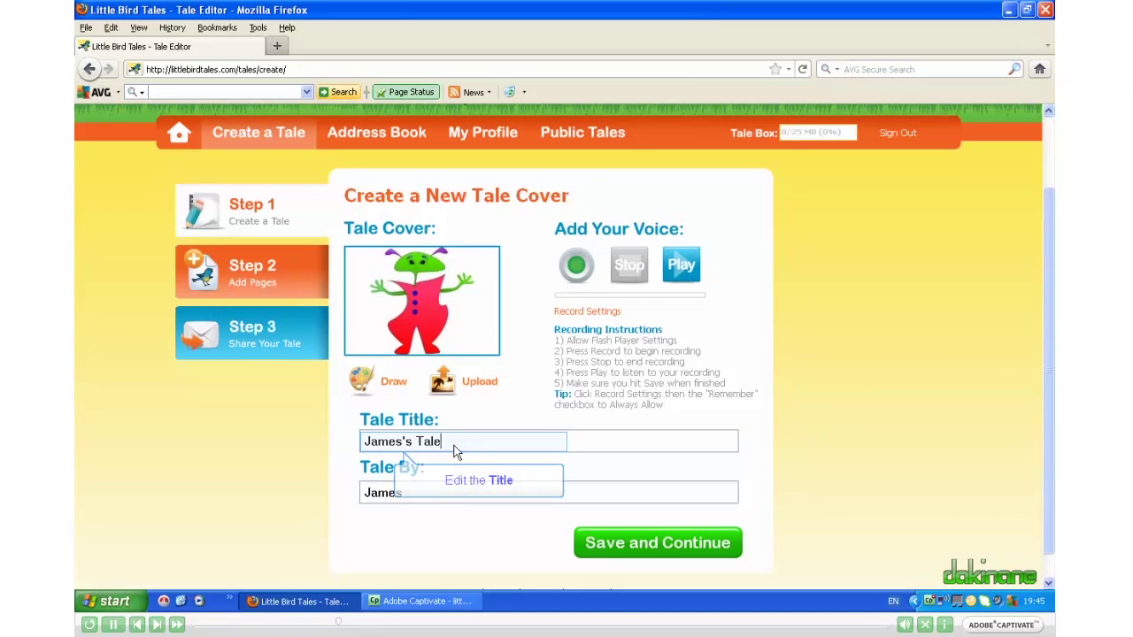
# Step: Replace the default title with 'Marsha's Run' and save the cover
pyautogui.moveTo(451, 441); pyautogui.dragTo(347, 431)
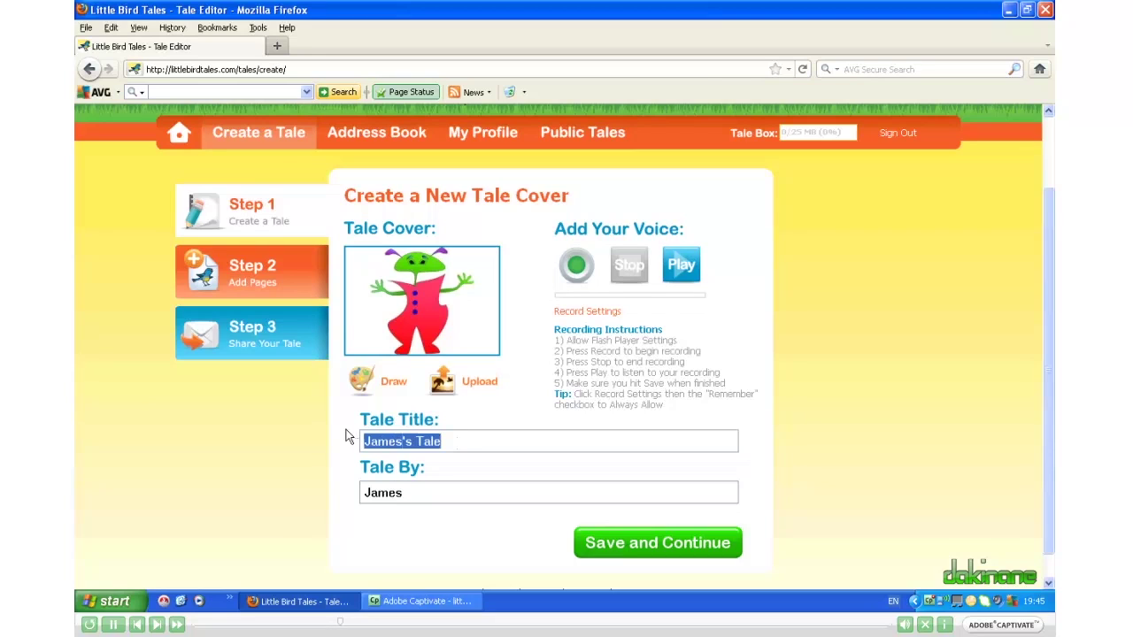
pyautogui.write('Marsh')
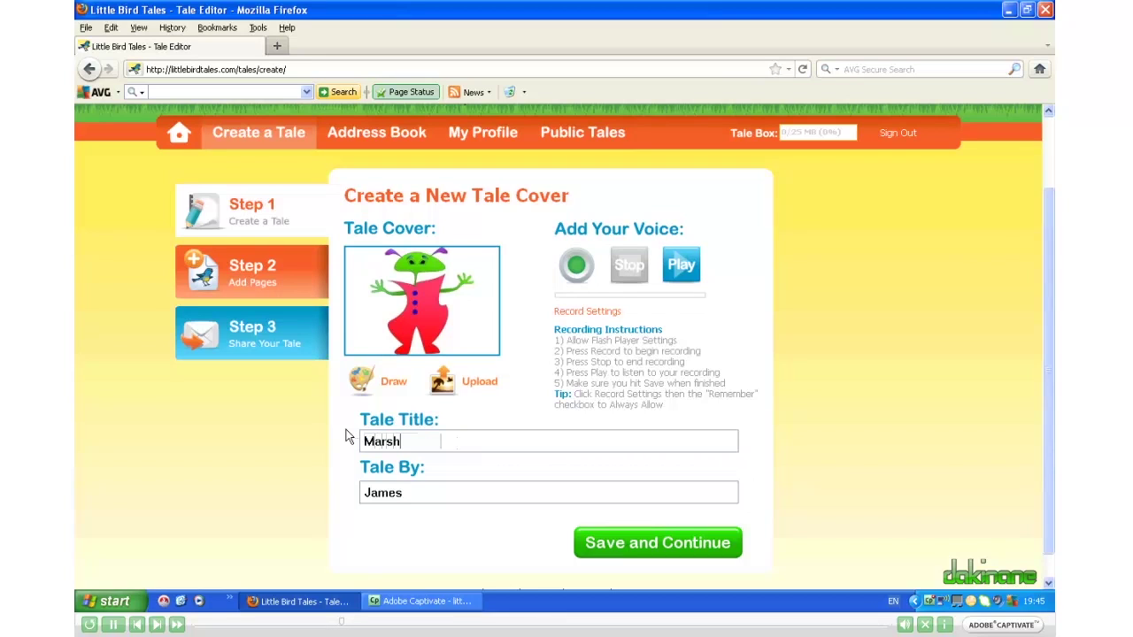
pyautogui.write("a's Run")
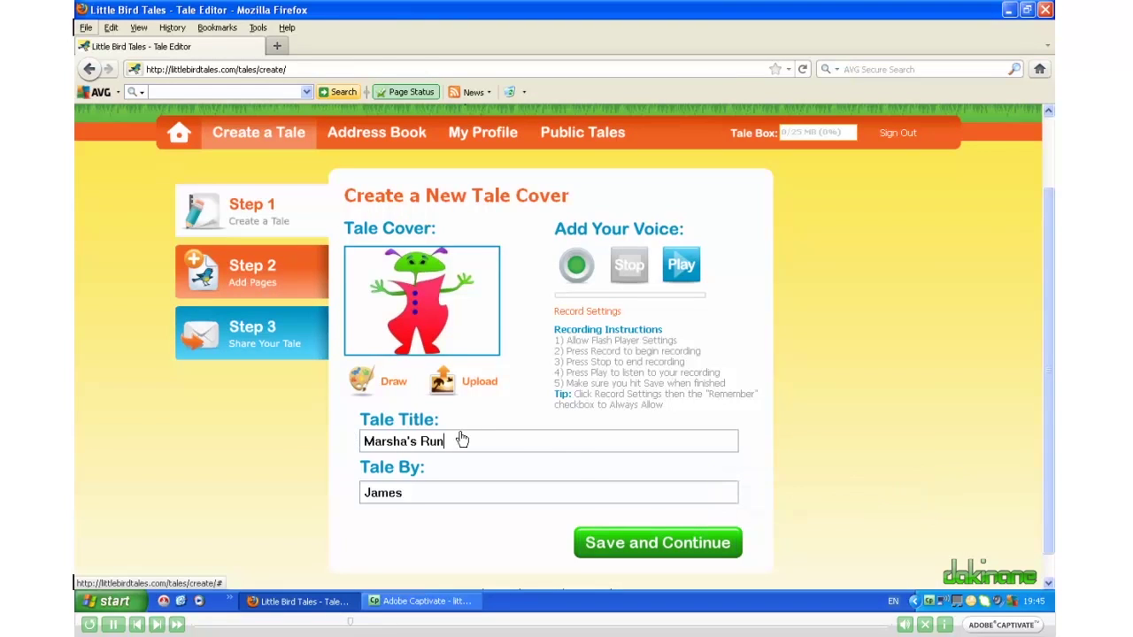
pyautogui.click(665, 541)
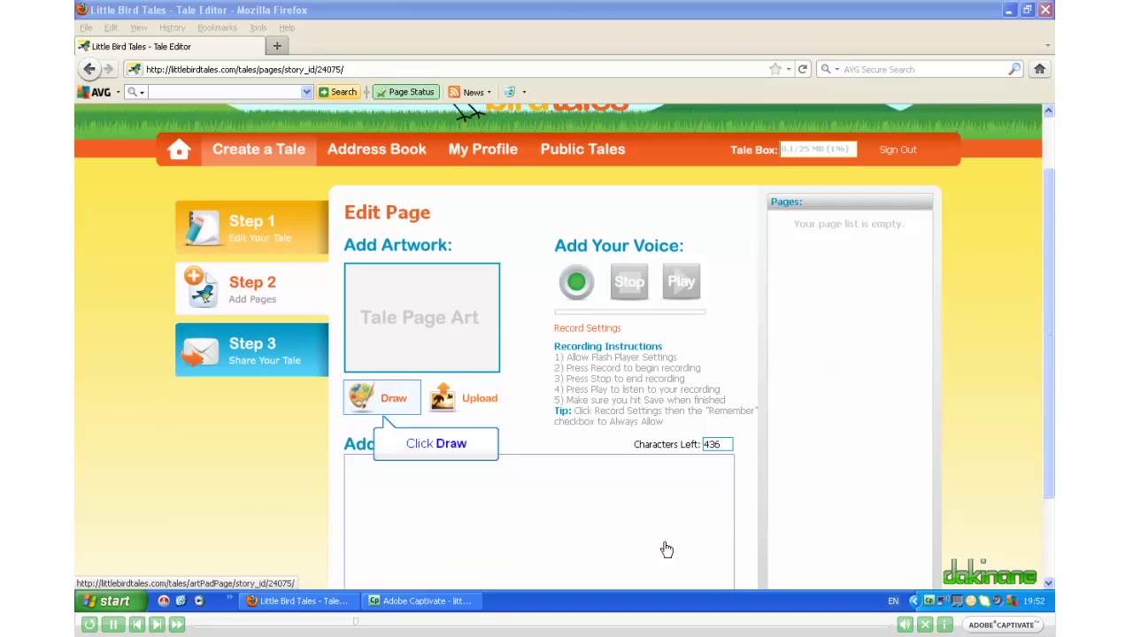
# Step: In a new Art Pad drawing, draw a brown tree trunk with two pen strokes
pyautogui.click(362, 398)
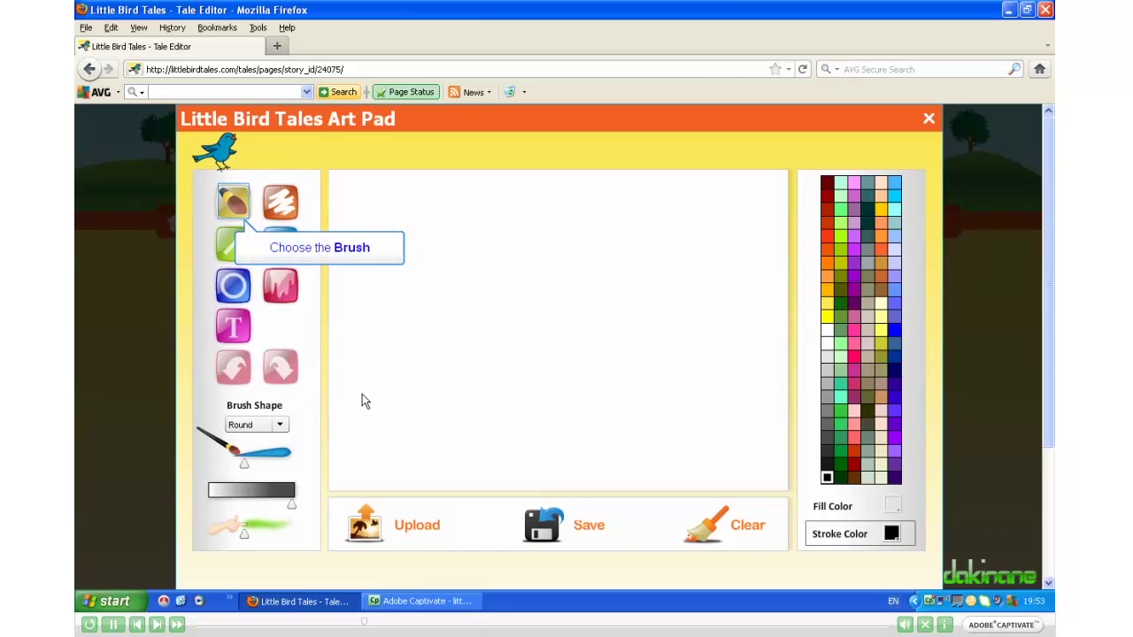
pyautogui.click(234, 203)
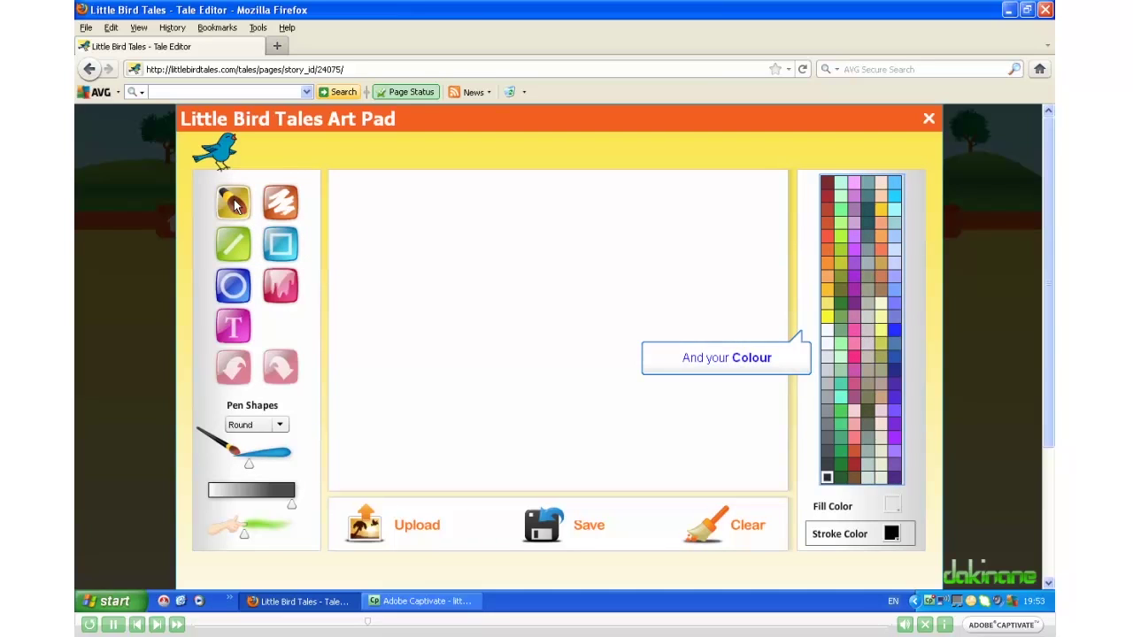
pyautogui.click(880, 289)
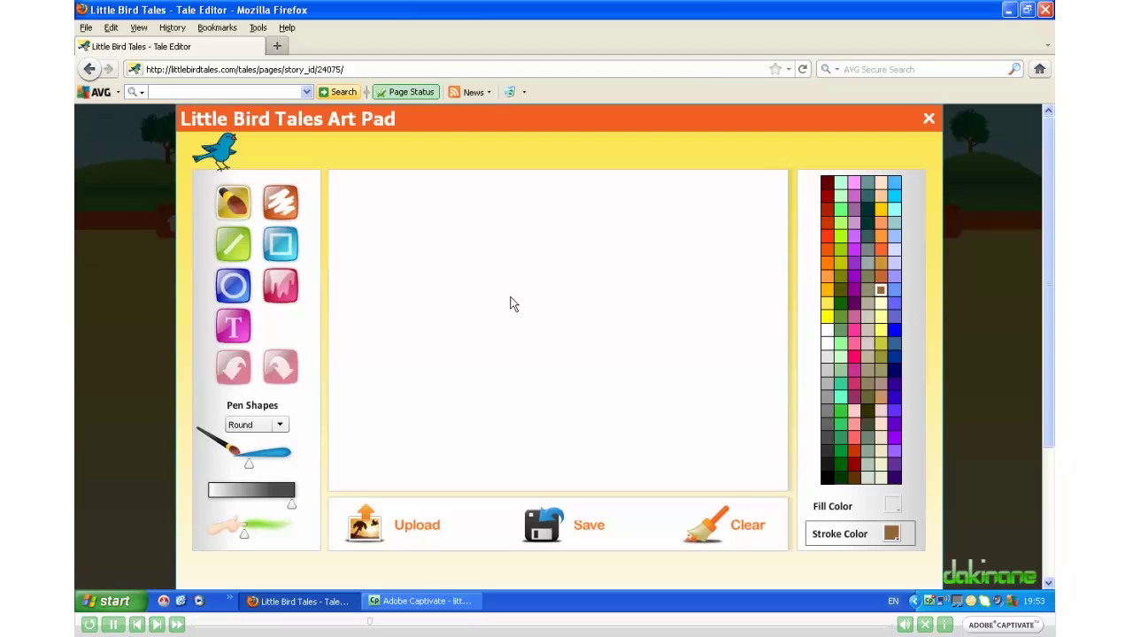
pyautogui.moveTo(502, 310); pyautogui.dragTo(457, 470)
pyautogui.moveTo(546, 316)
pyautogui.mouseDown()
pyautogui.moveTo(558, 433)
pyautogui.moveTo(593, 486)
pyautogui.mouseUp()
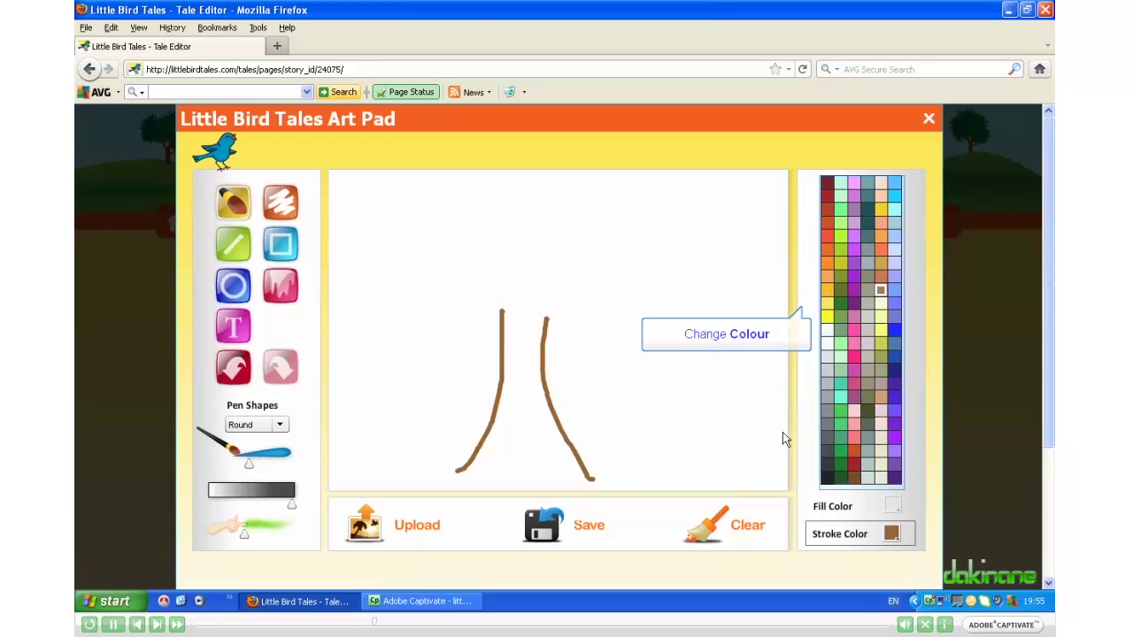
# Step: Outline the tree crown in dark green and fill it solid dark green
pyautogui.click(840, 304)
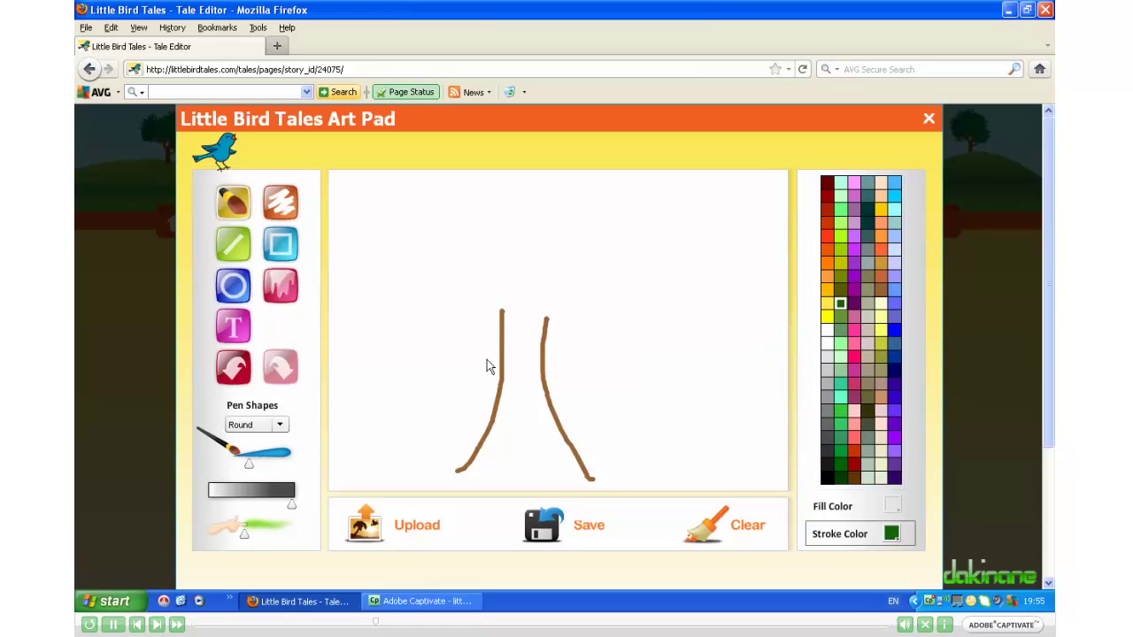
pyautogui.moveTo(538, 355)
pyautogui.mouseDown()
pyautogui.moveTo(458, 248)
pyautogui.moveTo(584, 239)
pyautogui.moveTo(561, 384)
pyautogui.moveTo(503, 373)
pyautogui.mouseUp()
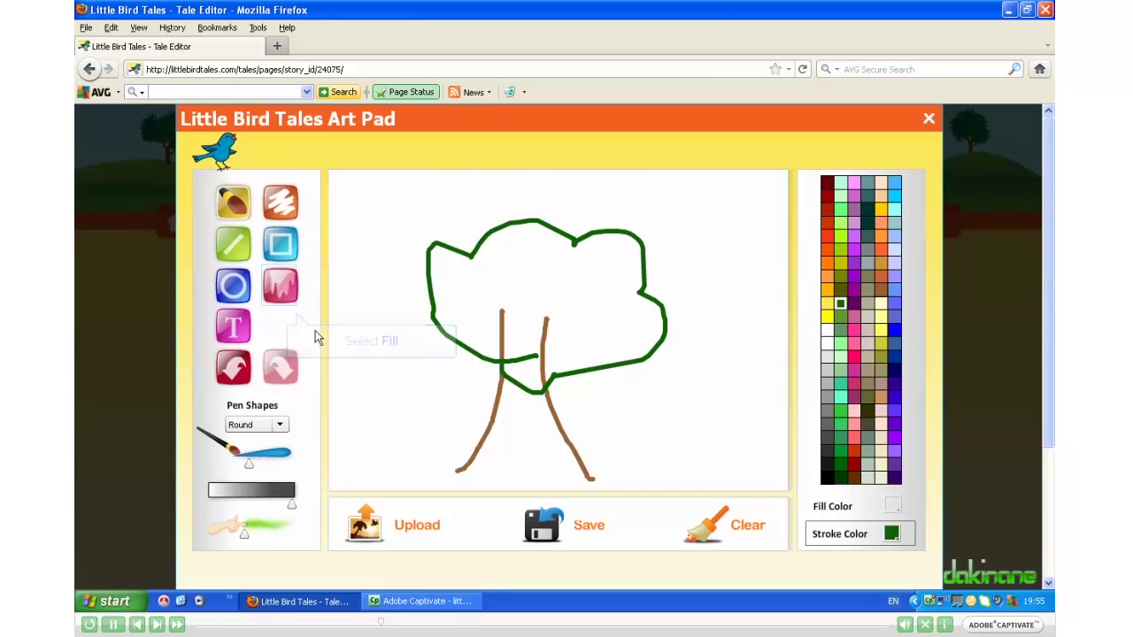
pyautogui.click(294, 290)
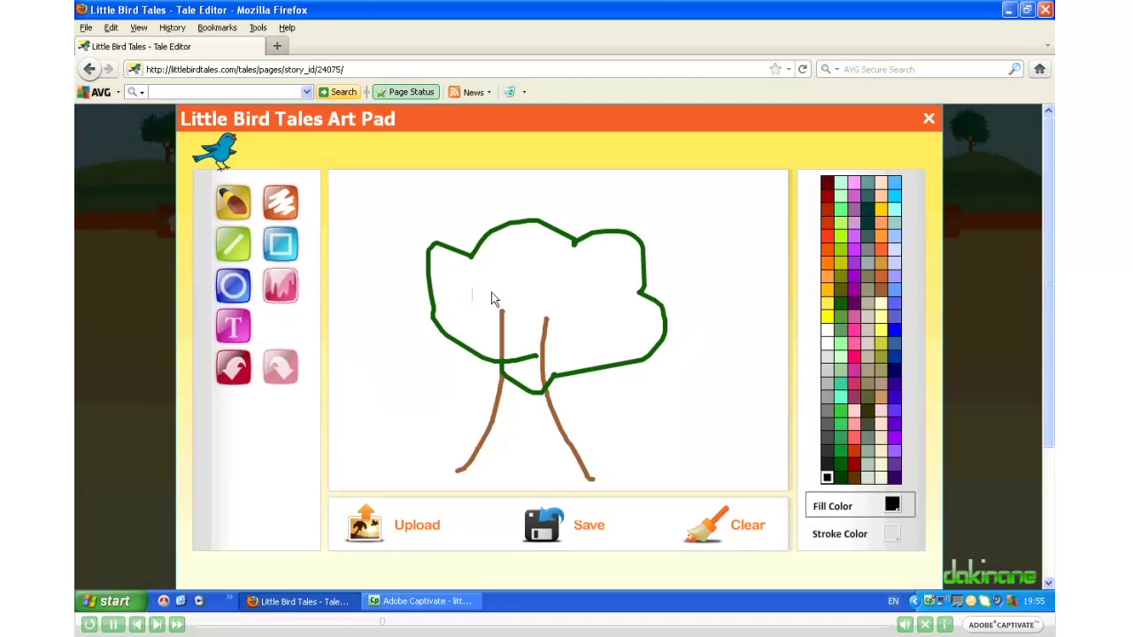
pyautogui.click(839, 304)
pyautogui.click(590, 289)
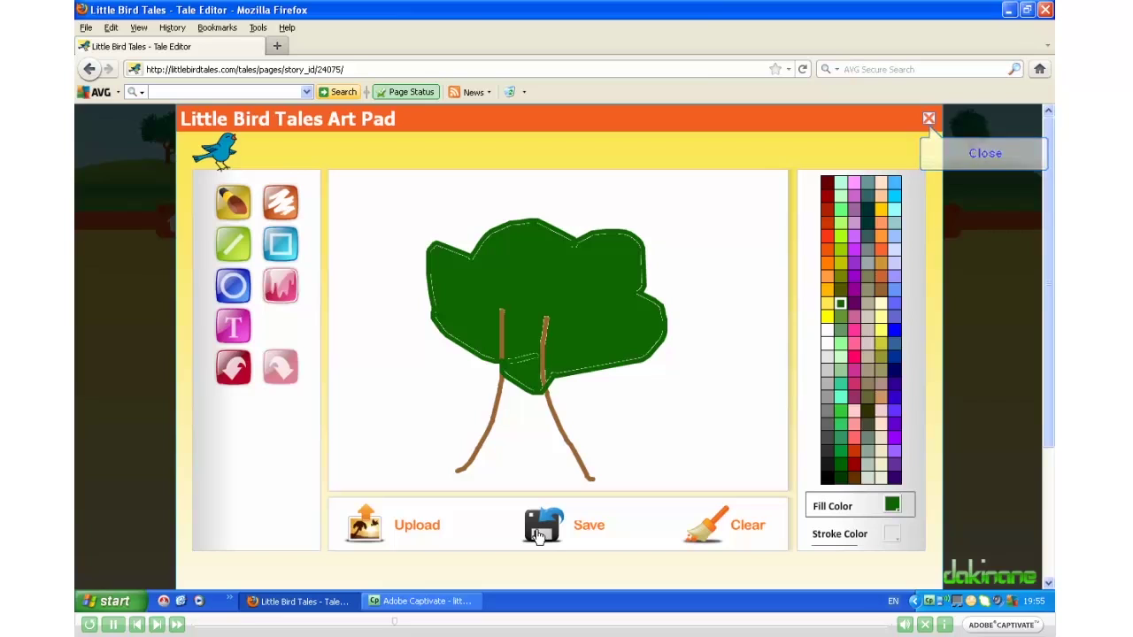
# Step: Place the tree drawing on the page and record a voice narration for it
pyautogui.click(929, 121)
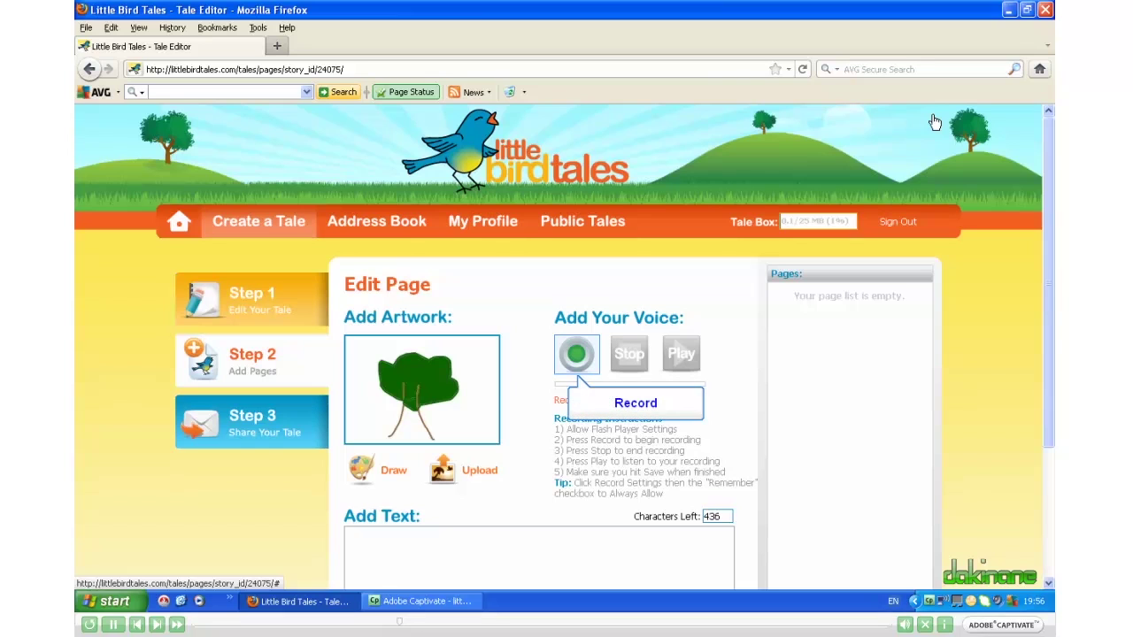
pyautogui.click(577, 351)
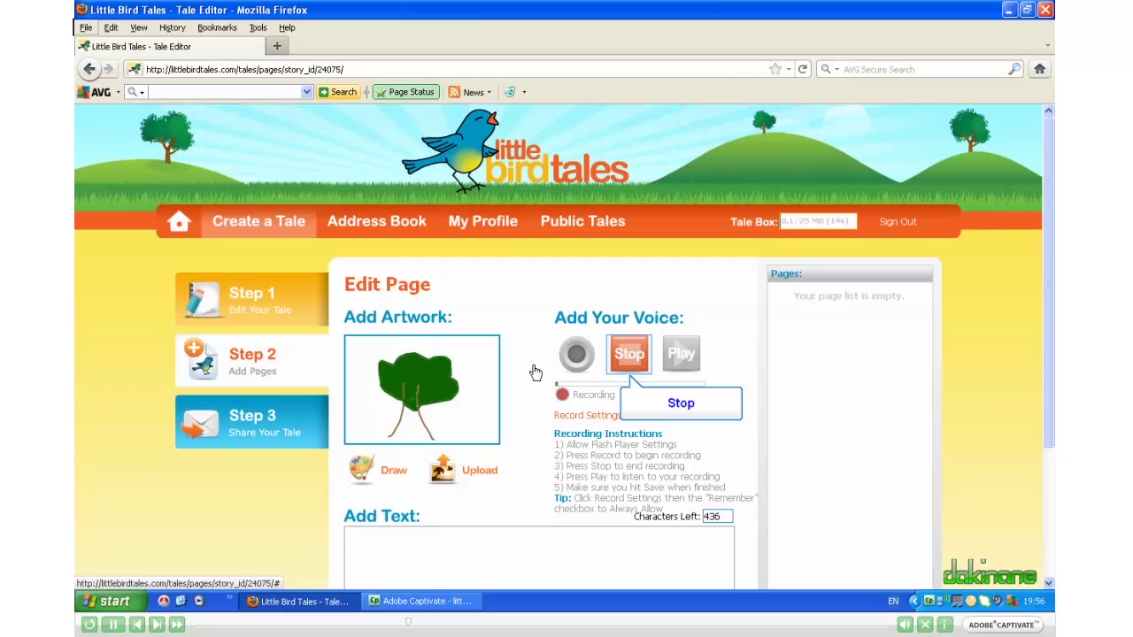
pyautogui.click(631, 359)
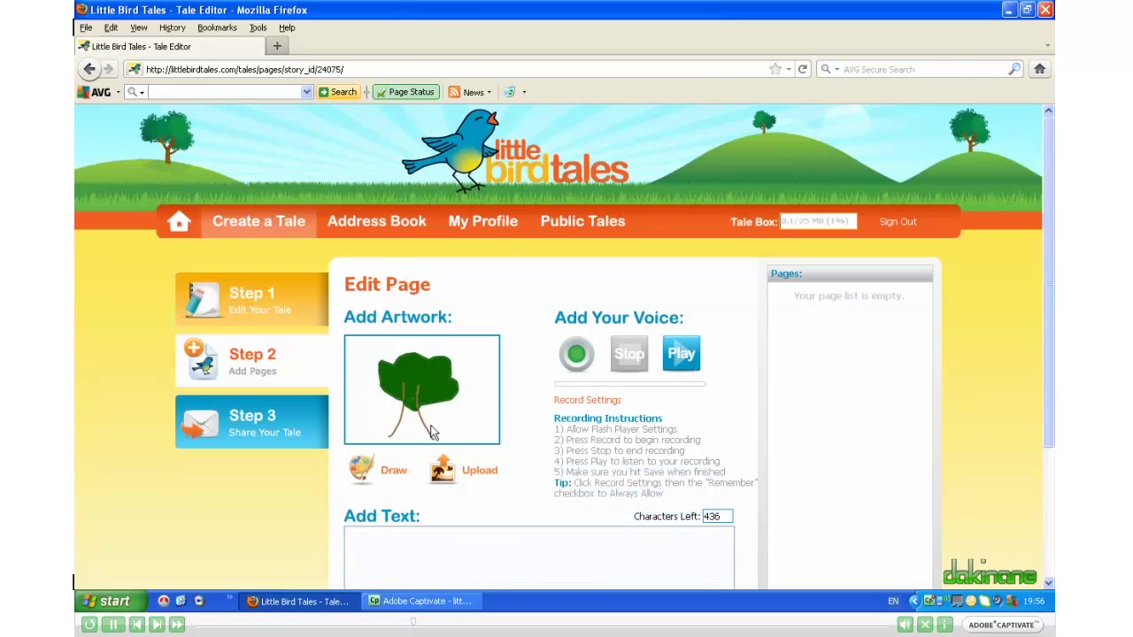
pyautogui.click(394, 547)
# Step: Enter 'One day an apple fell out of a tree.' as the page text and save Page 1
pyautogui.write('One d')
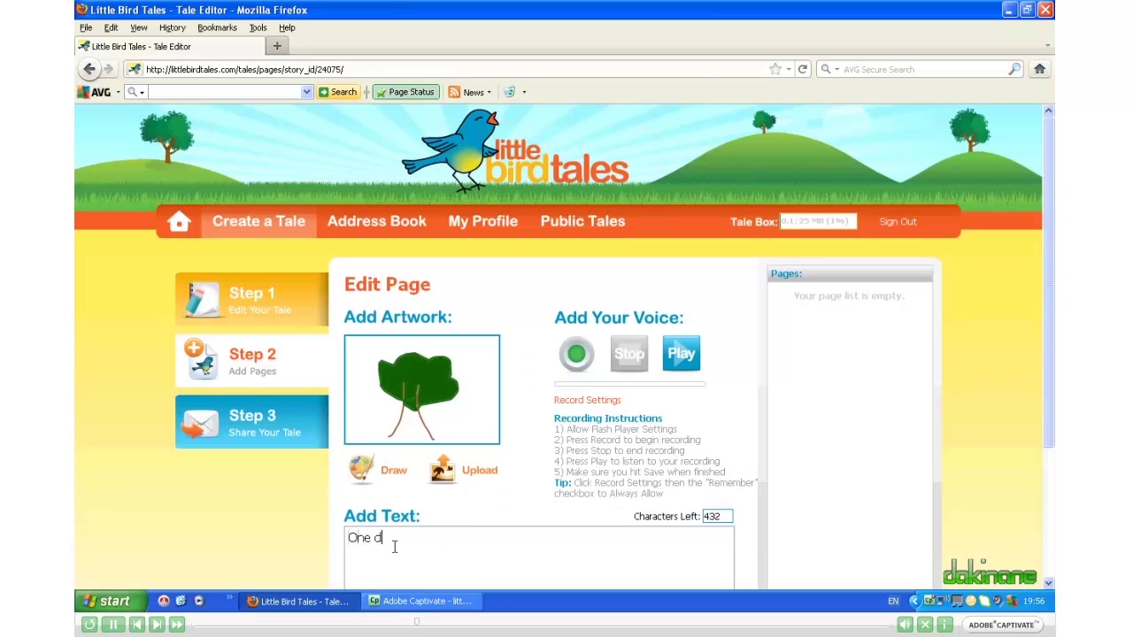
pyautogui.write('ay an apple fell out of a')
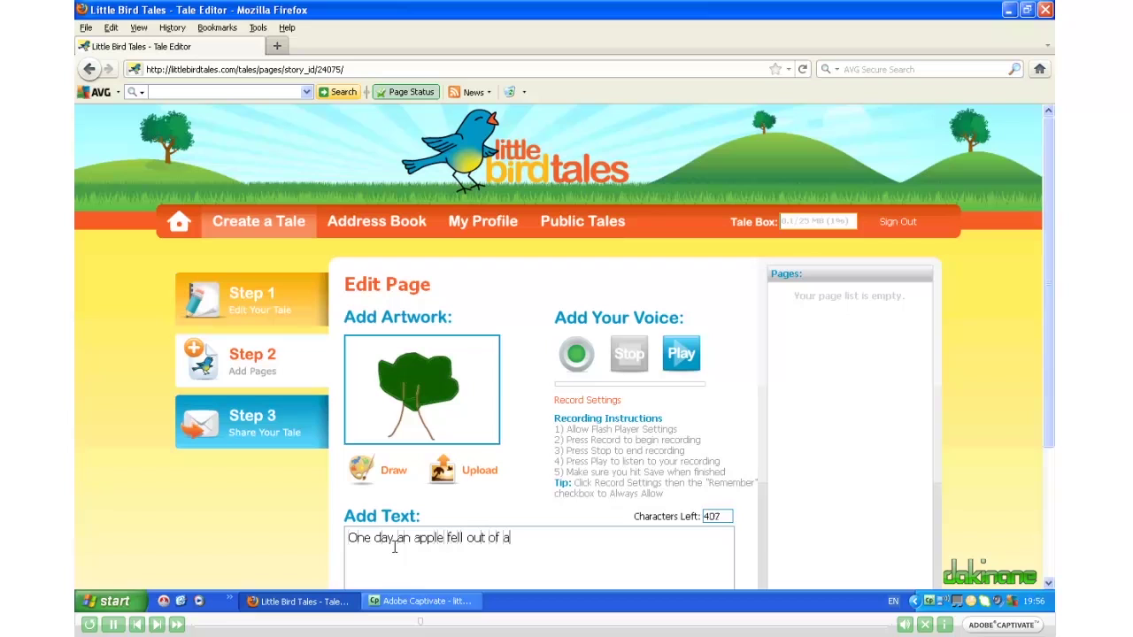
pyautogui.write(' tree.')
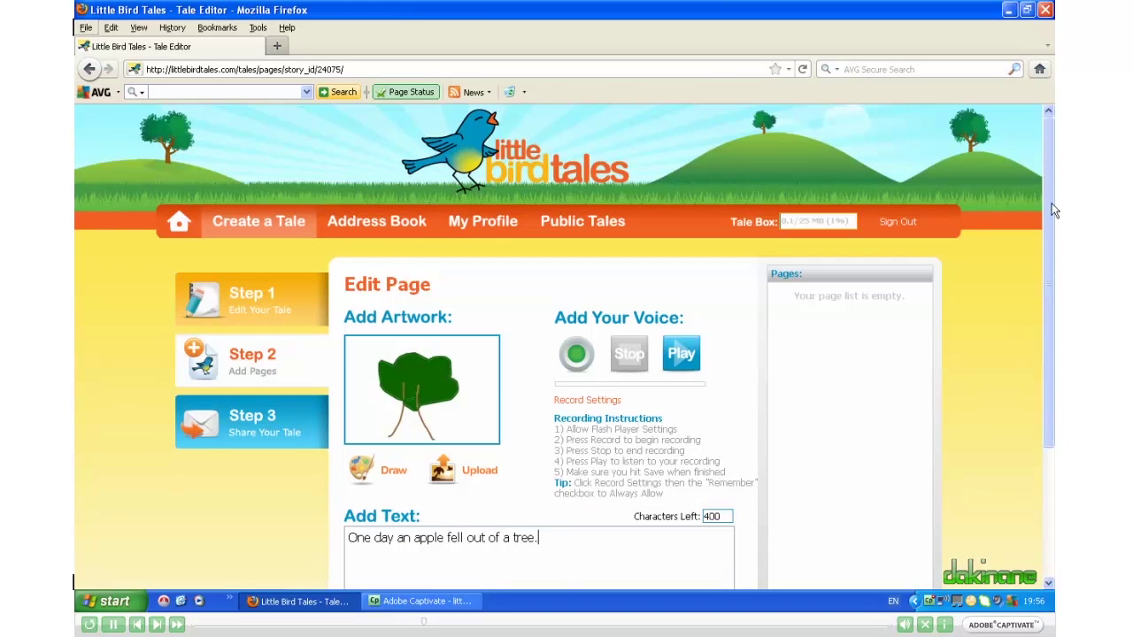
pyautogui.moveTo(1052, 210); pyautogui.dragTo(1058, 357)
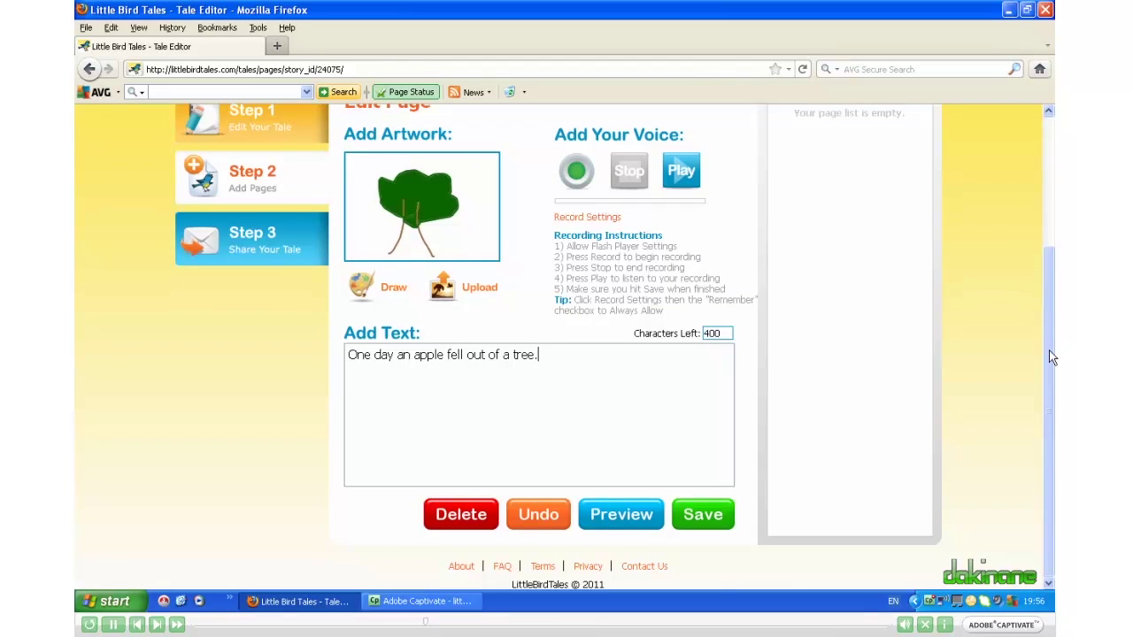
pyautogui.press('Tab')
pyautogui.press('Return')
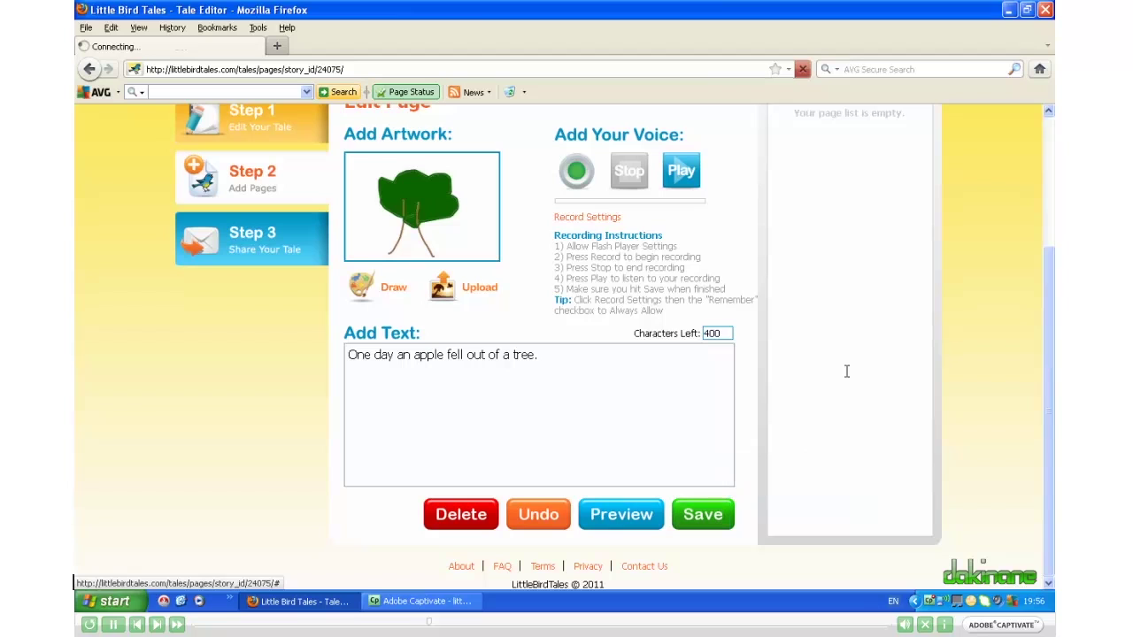
pyautogui.click(705, 517)
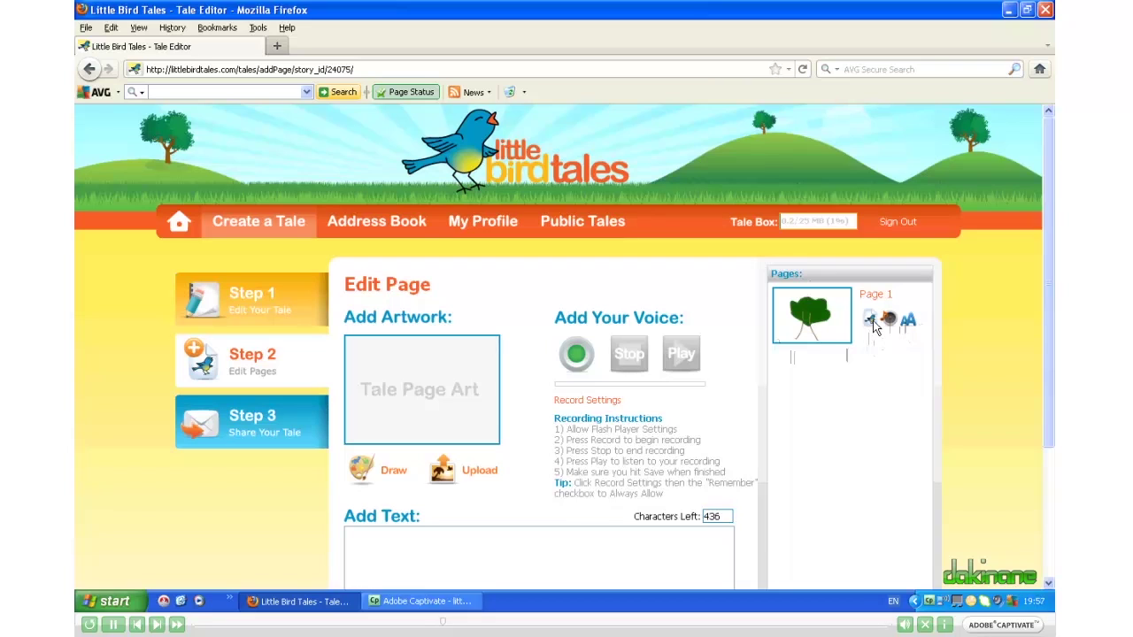
pyautogui.click(816, 329)
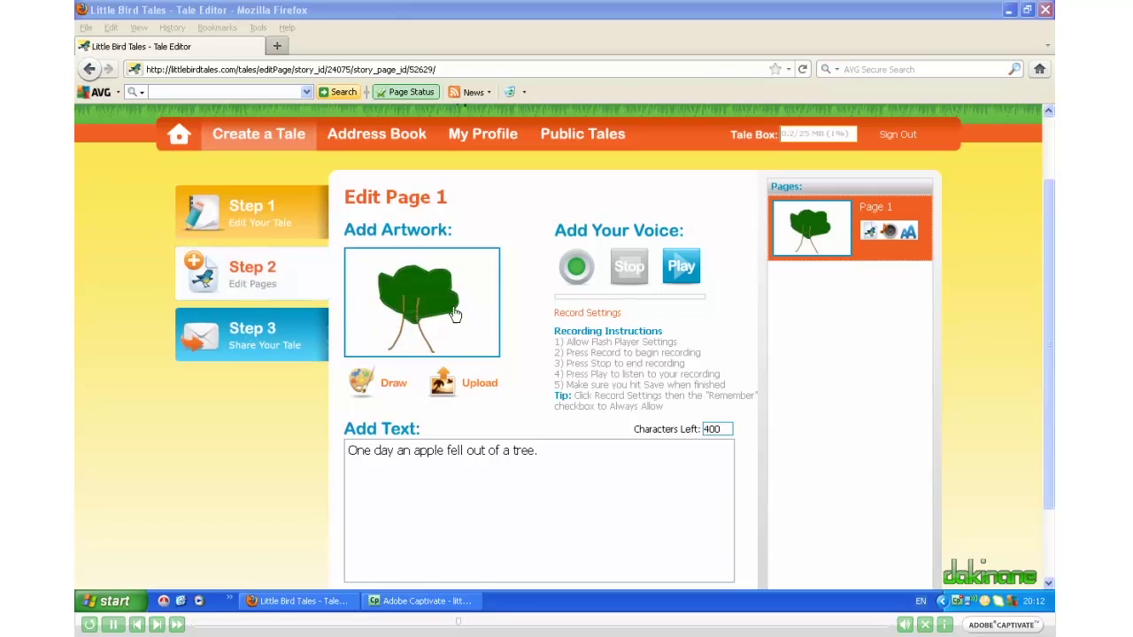
pyautogui.click(253, 280)
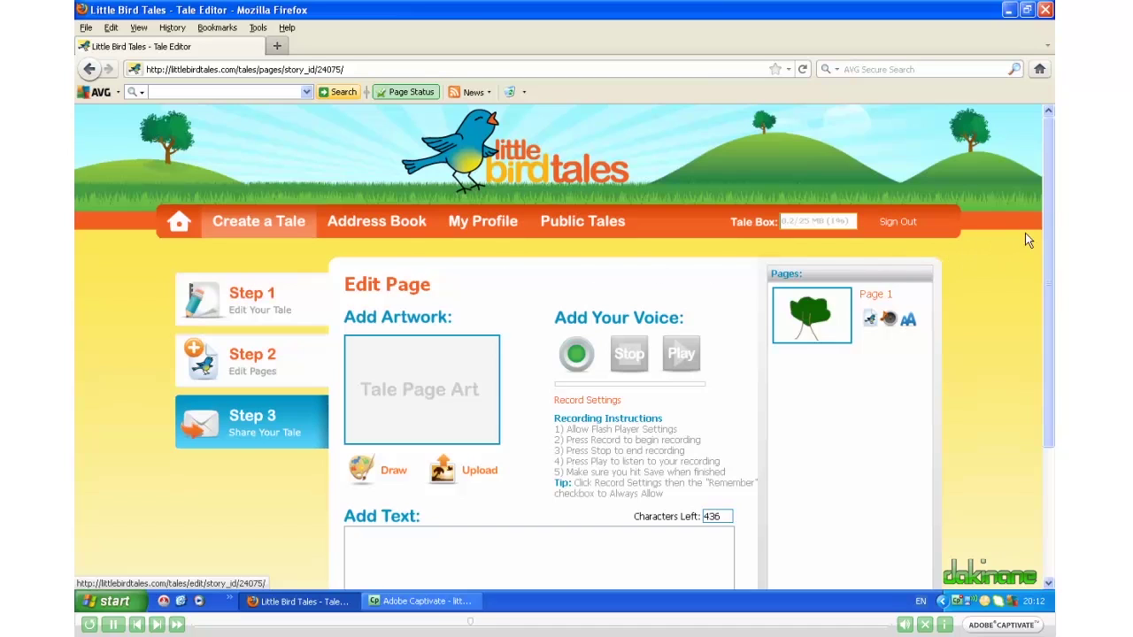
# Step: Preview the finished tale 'Marsha's Run' in a new tab
pyautogui.moveTo(1053, 221); pyautogui.dragTo(1055, 379)
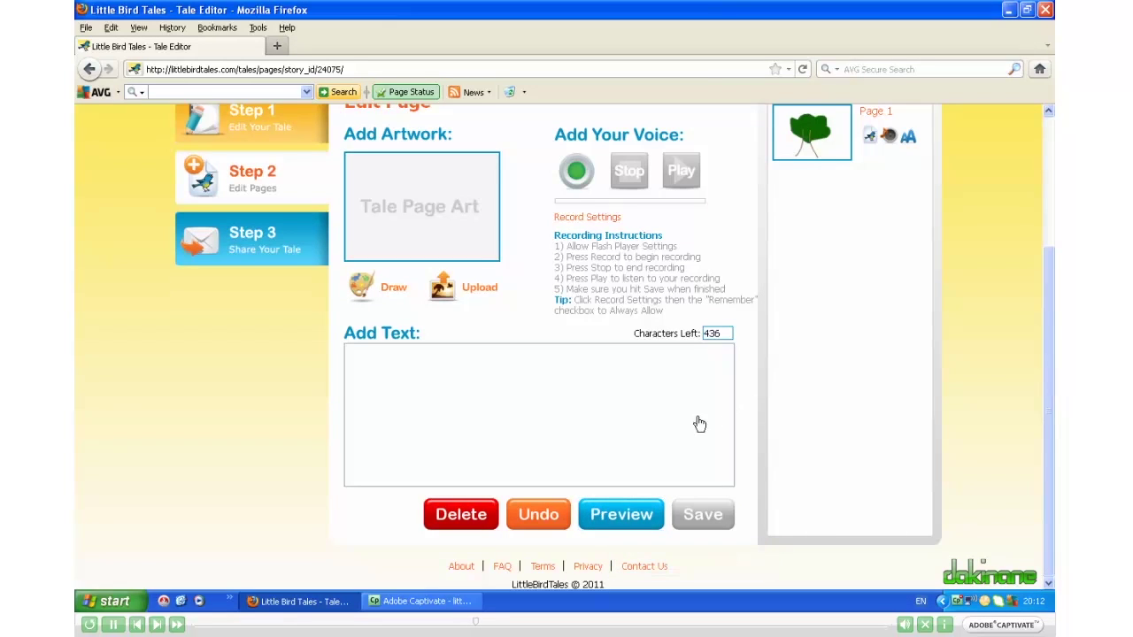
pyautogui.click(616, 508)
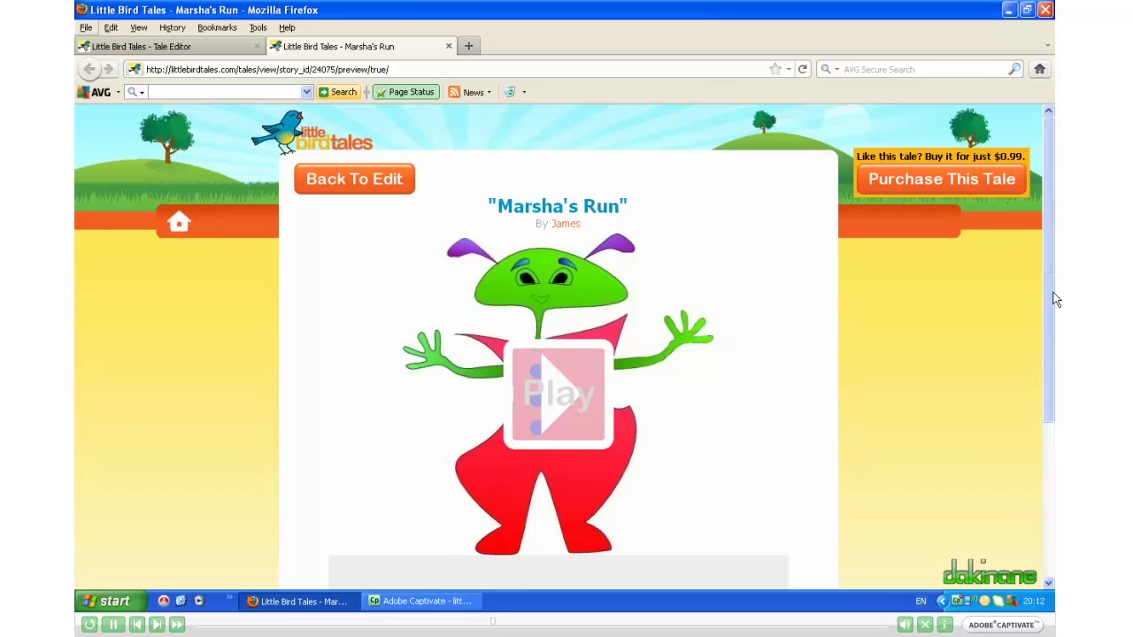
# Step: Show the shareable link and embed code for 'Marsha's Run' below the preview
pyautogui.scroll(-5, 1053, 298)
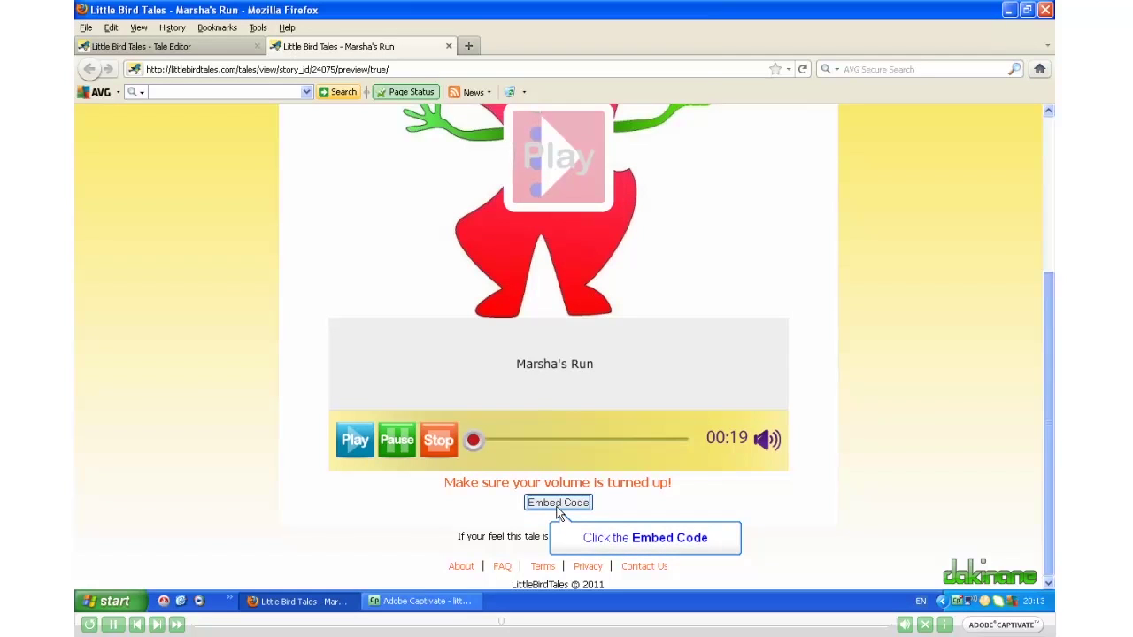
pyautogui.click(558, 502)
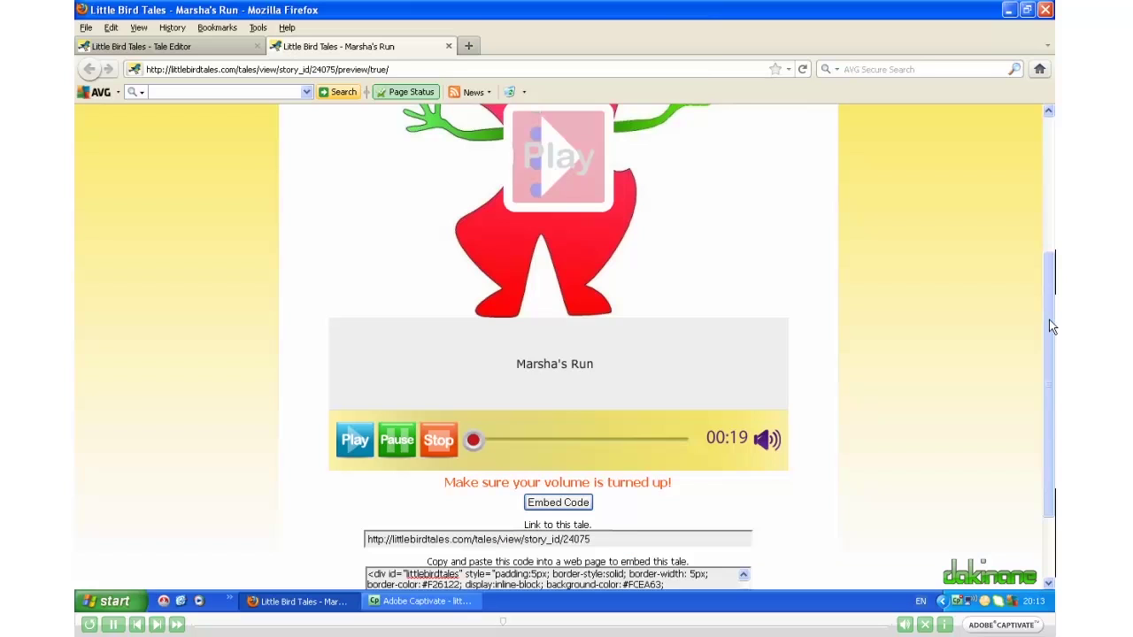
pyautogui.scroll(-2, 1050, 325)
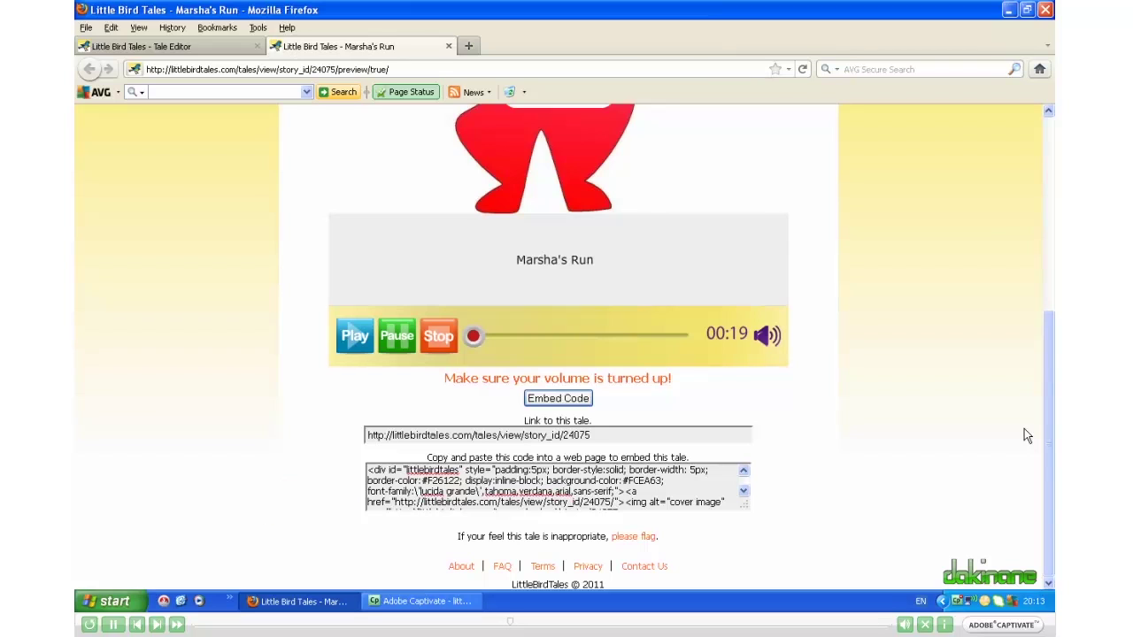
pyautogui.moveTo(1054, 381); pyautogui.dragTo(1057, 208)
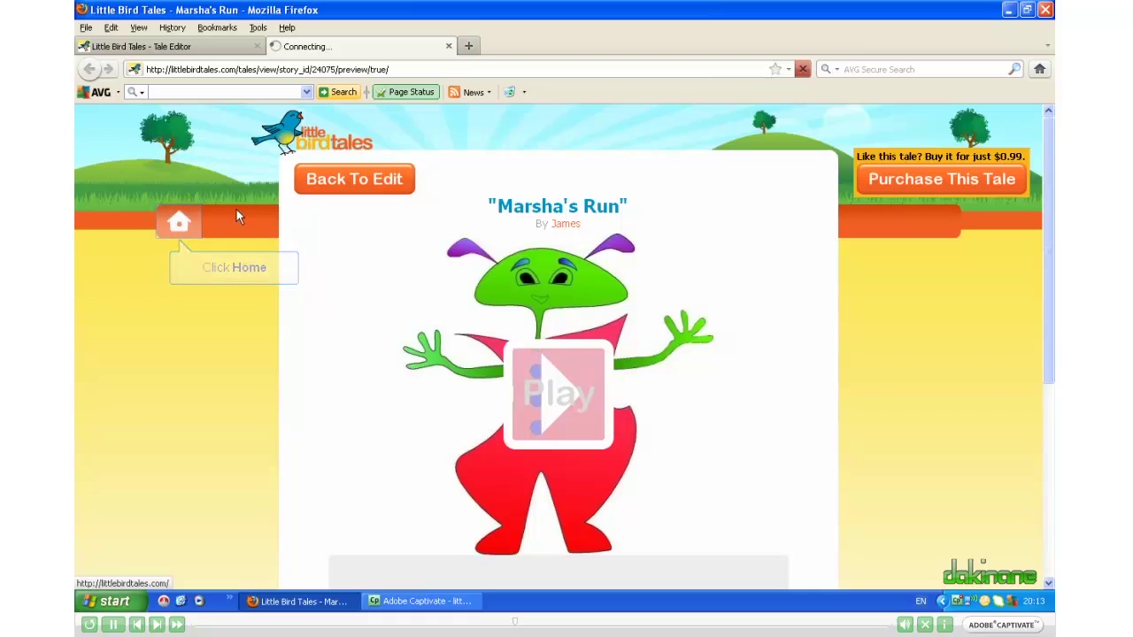
# Step: Go to the account home and list My Tales, showing 'Marsha's Run' with 1 page
pyautogui.click(178, 224)
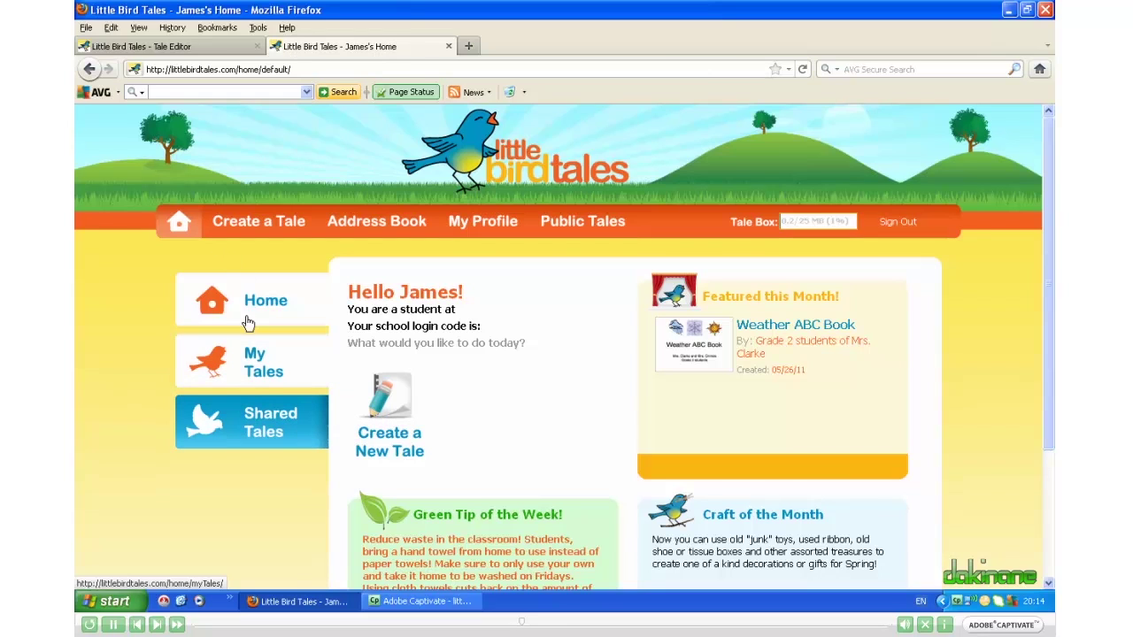
pyautogui.click(250, 356)
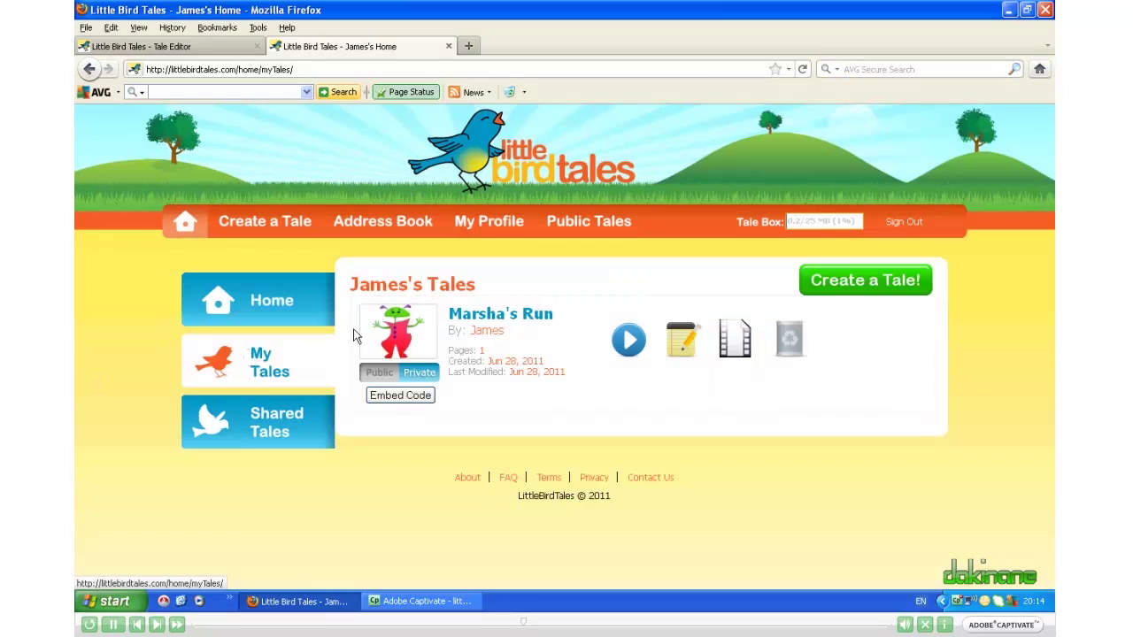